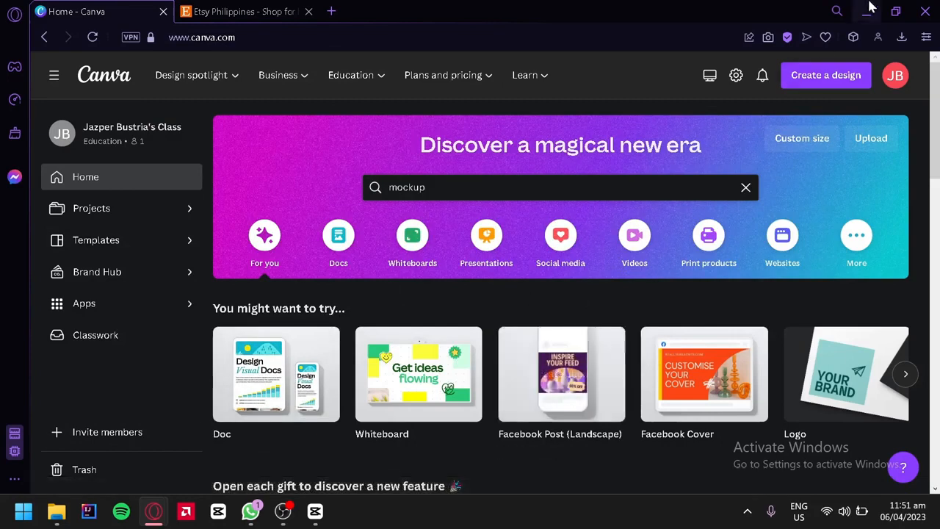
Step: Search the design types for "tshirt" and create a blank 14 × 18 in T-Shirt design
left_click(841, 77)
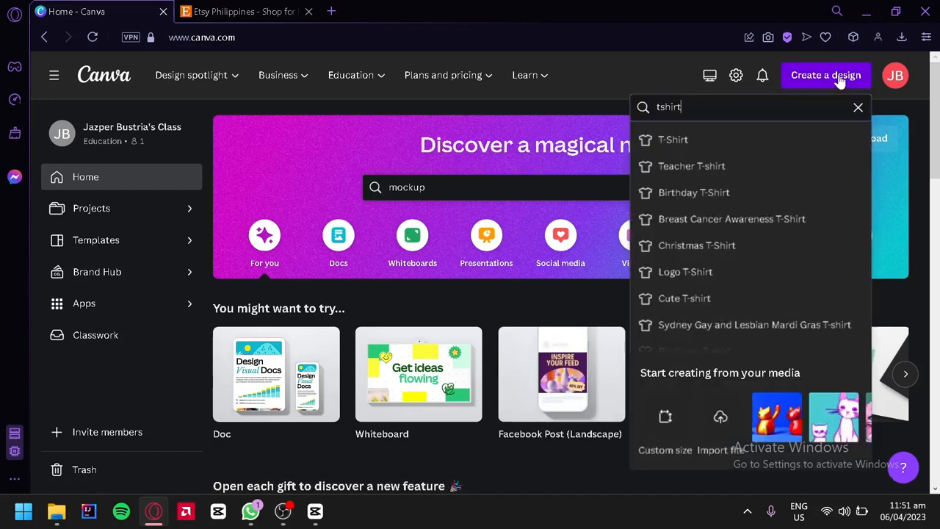
key("ctrl+a")
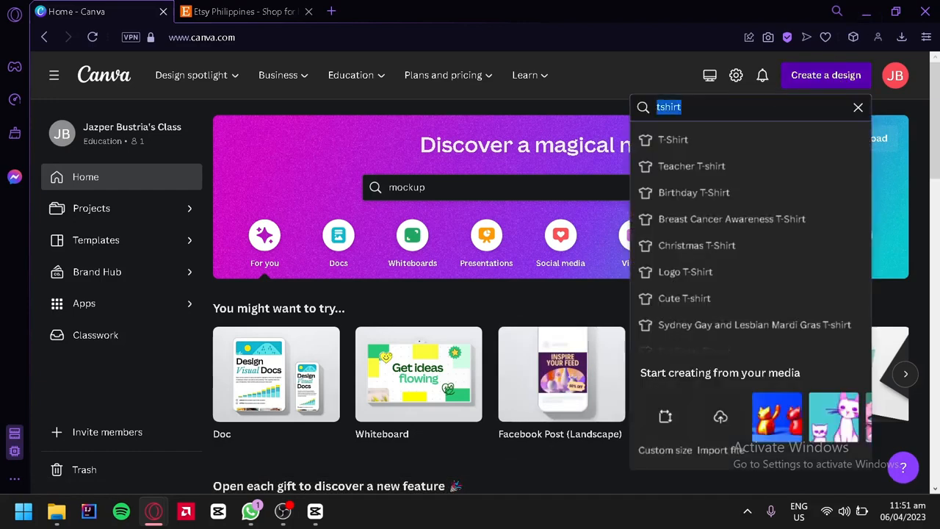
key("BackSpace")
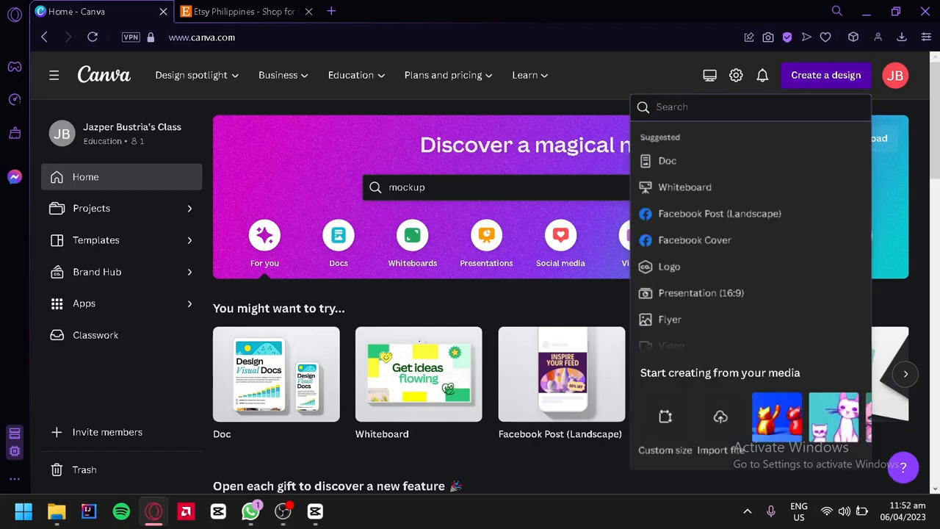
type("tshirt")
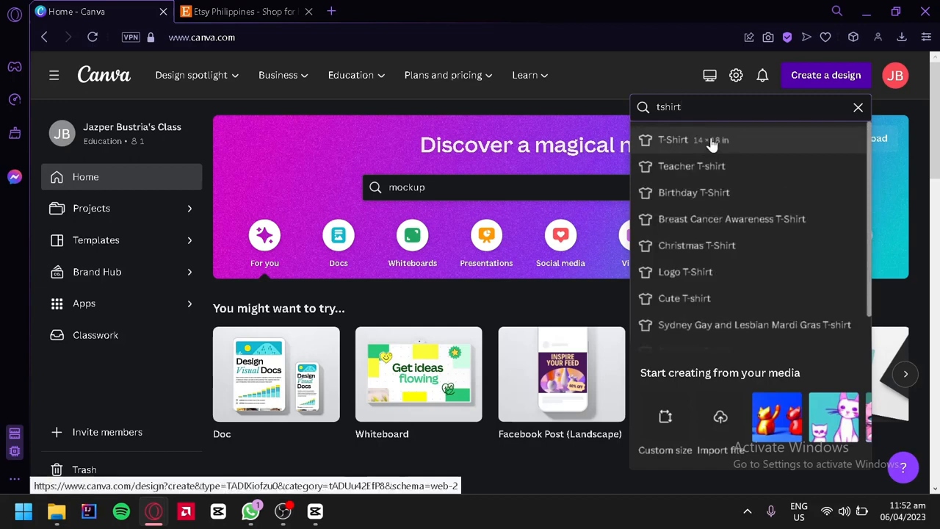
left_click(709, 141)
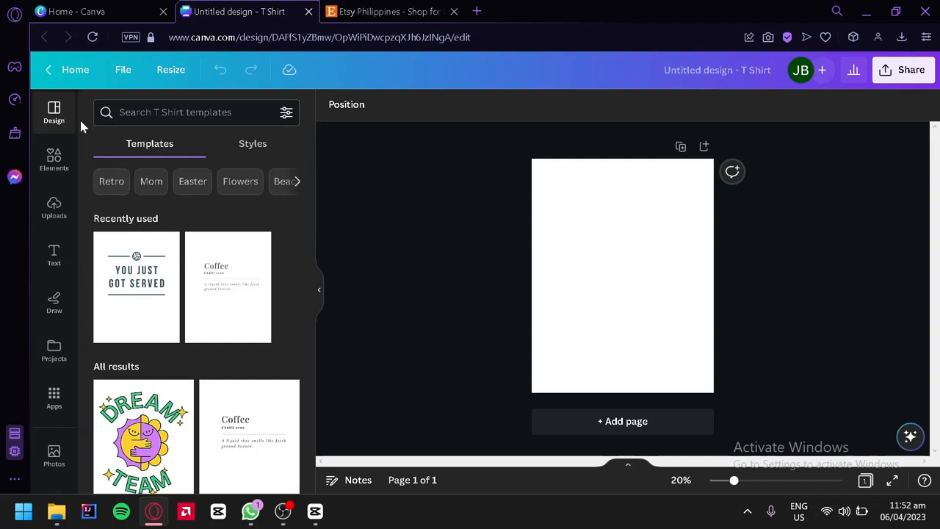
Step: Apply the "On a <br>" code-style template to the blank T-shirt page
scroll(235, 250, "down", 4)
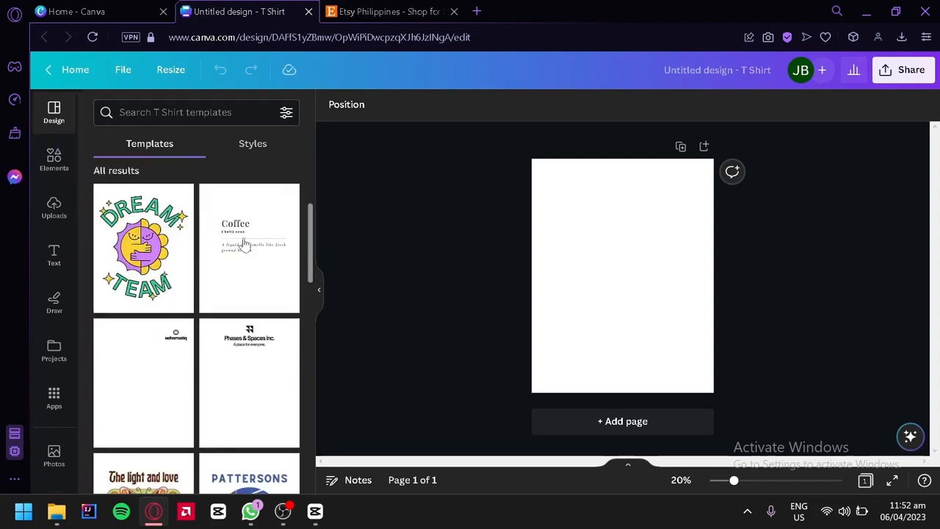
scroll(228, 253, "down", 4)
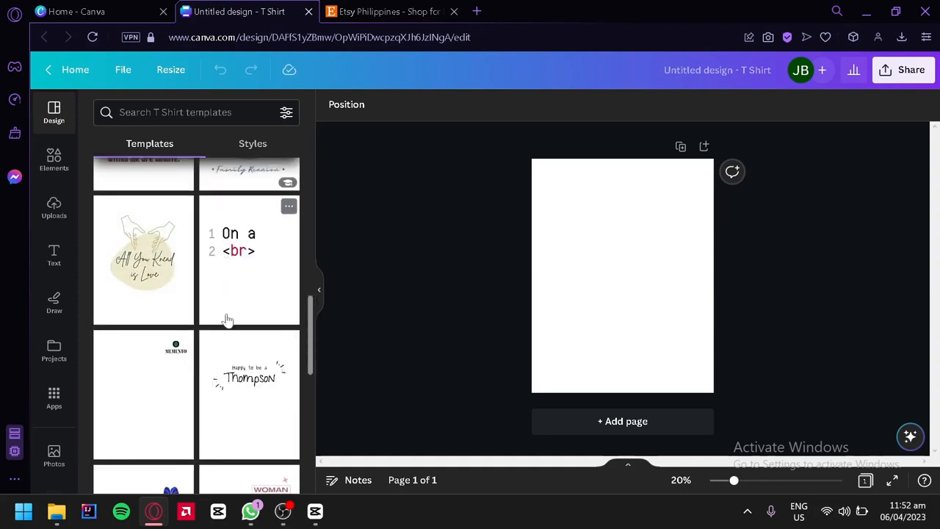
left_click(244, 259)
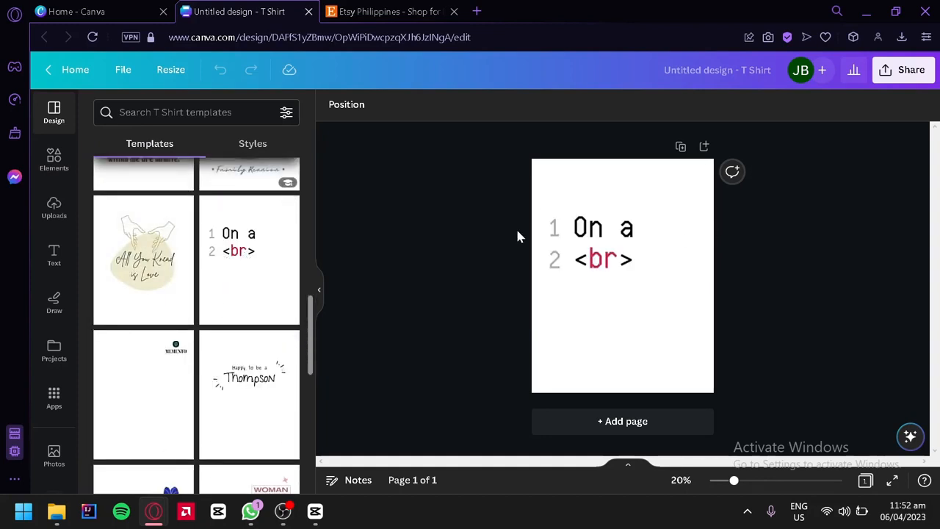
Step: Replace the "On a" line with "Sytem.out..print" and resize its text box to fit one line at about font size 115
triple_click(594, 238)
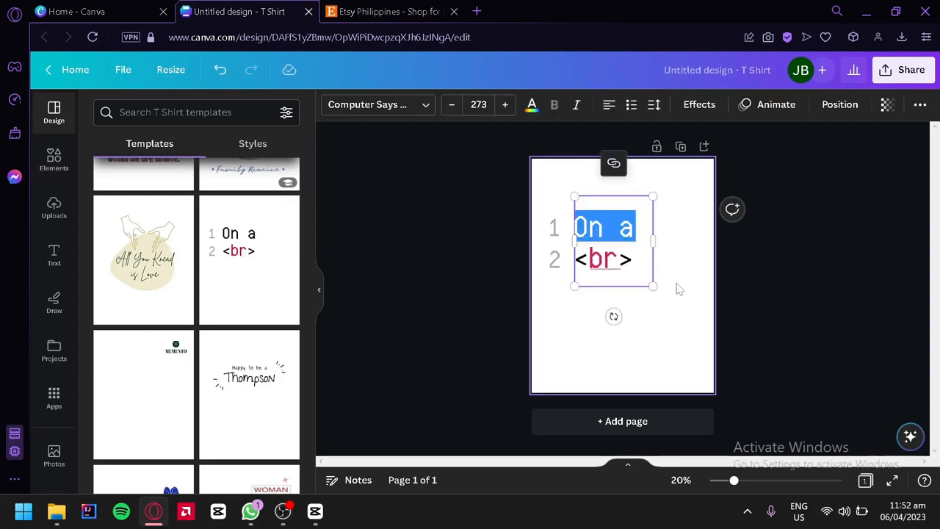
type("Sys")
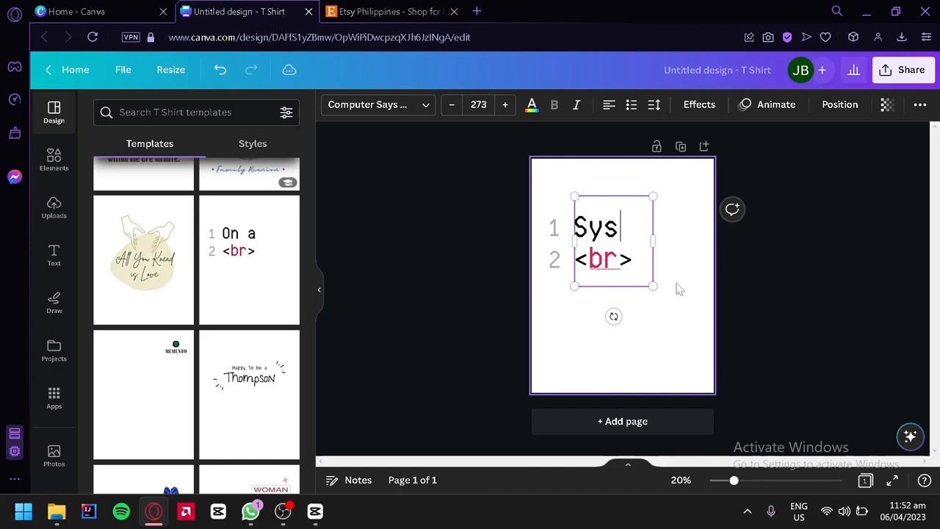
key("BackSpace")
key("BackSpace")
key("BackSpace")
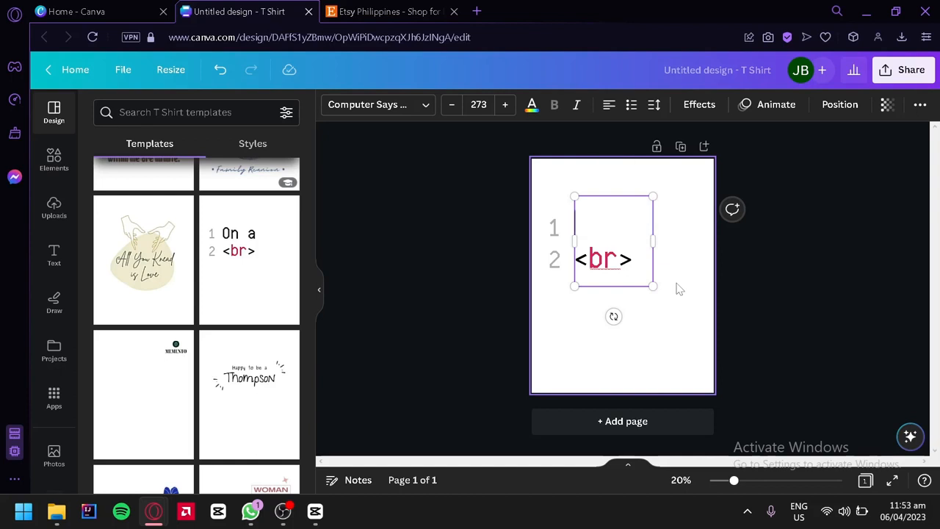
type("Sytem.out..prit")
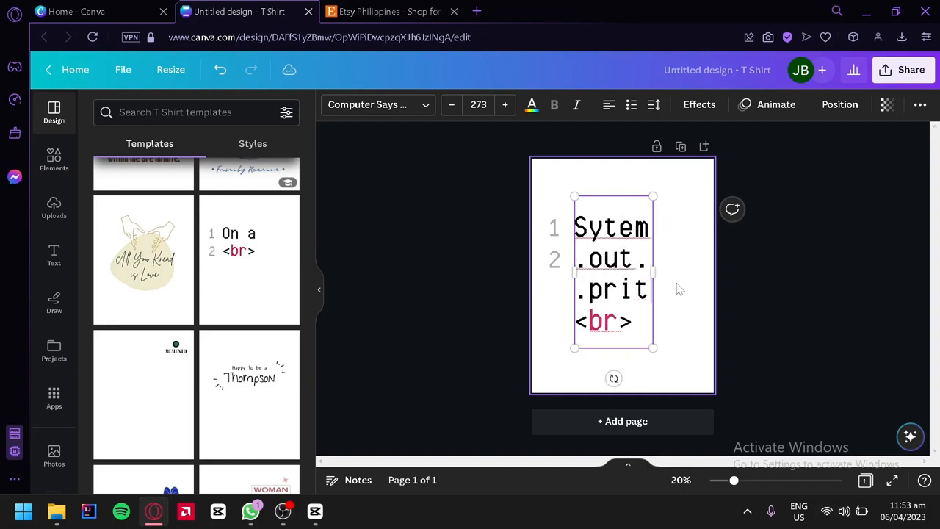
key("BackSpace")
type("nt")
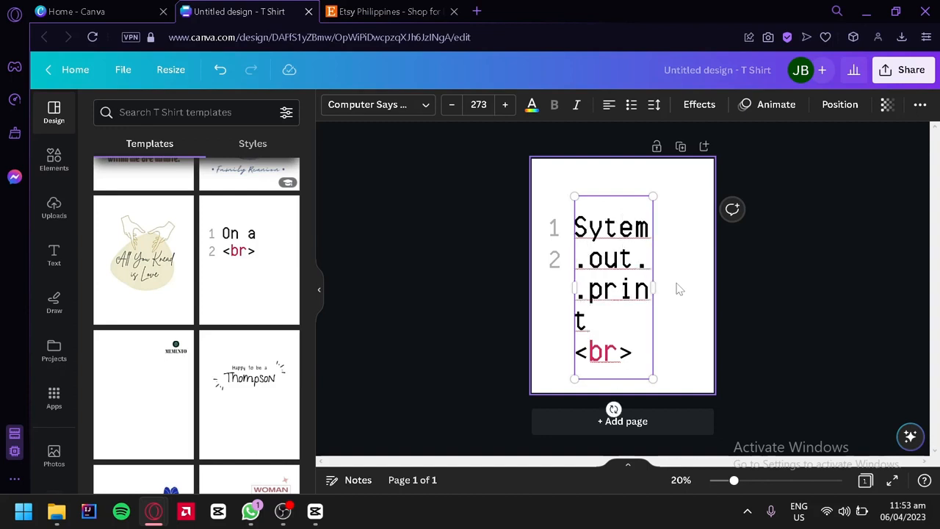
left_click_drag(654, 288, 921, 249)
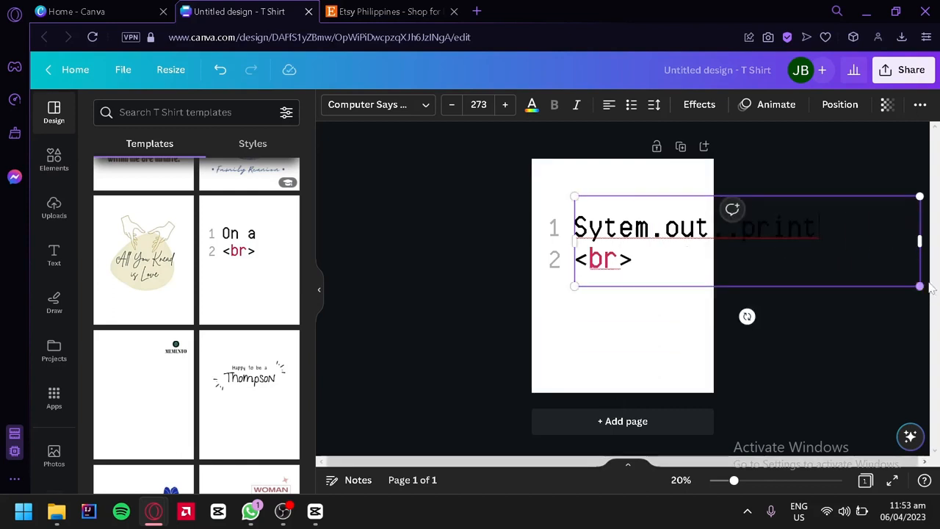
left_click_drag(920, 287, 720, 235)
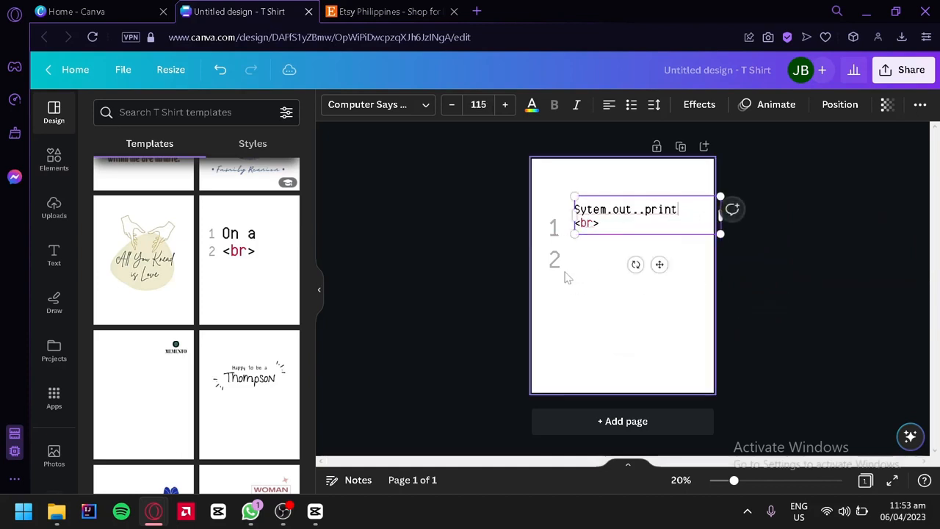
Step: Set the font size of the line numbers 1 and 2 to 100
left_click(556, 246)
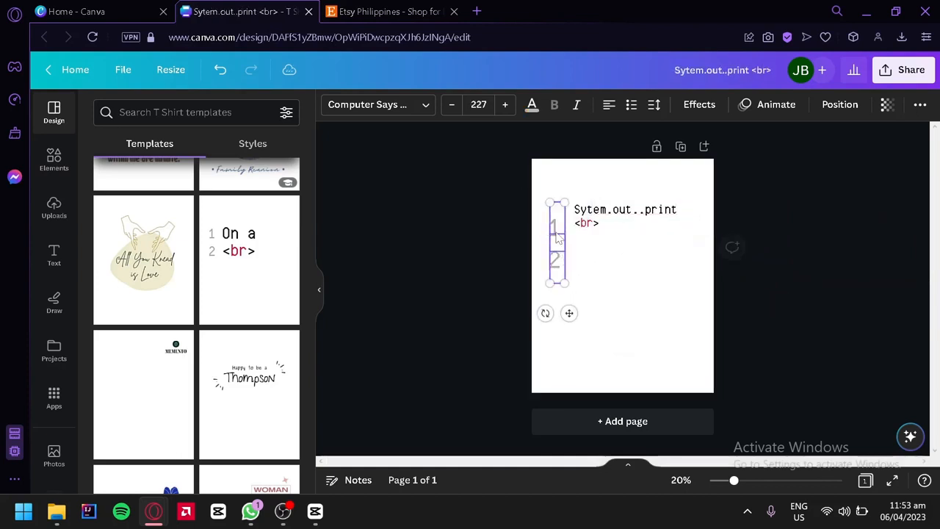
mouse_move(564, 283)
left_mouse_down()
mouse_move(563, 259)
mouse_move(564, 286)
left_mouse_up()
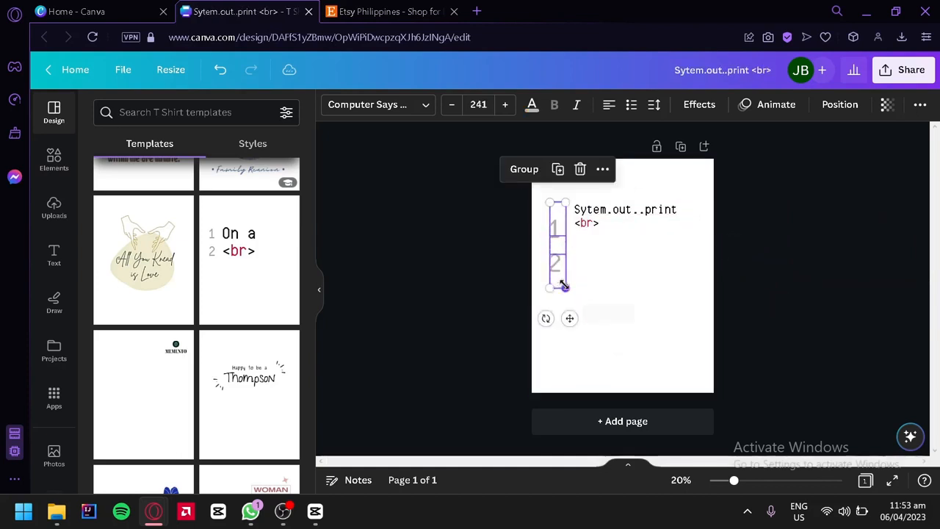
left_click(451, 105)
left_click(452, 105)
left_click(451, 105)
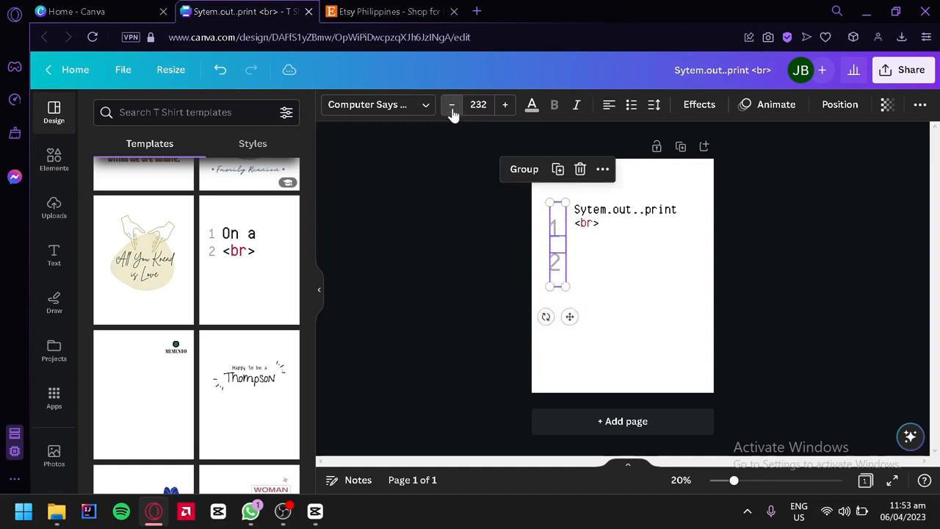
left_click(451, 105)
left_click(452, 105)
left_click(452, 105)
left_click(451, 105)
left_click(452, 105)
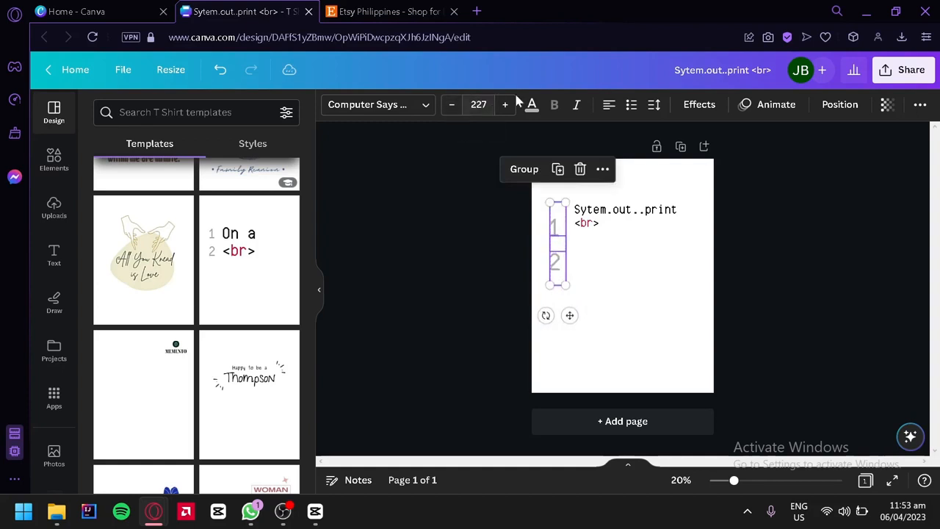
left_click(478, 105)
type("100")
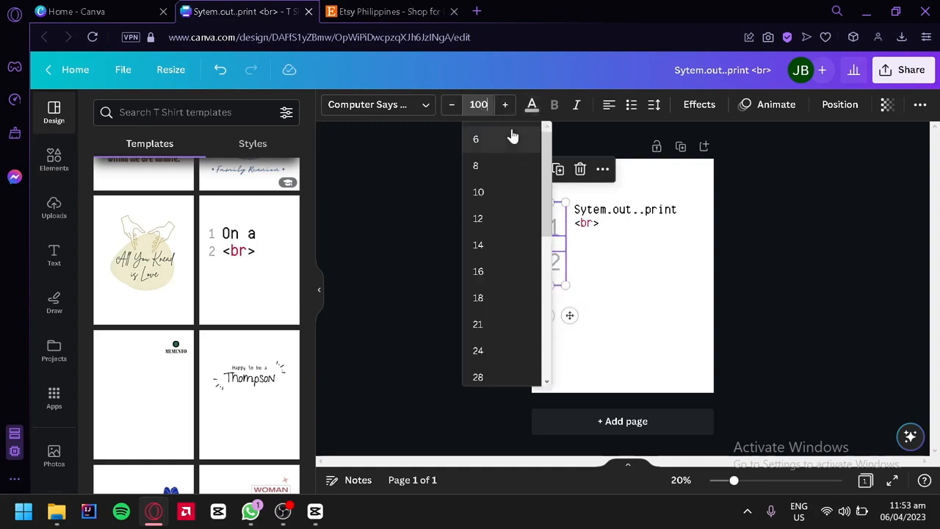
key("Return")
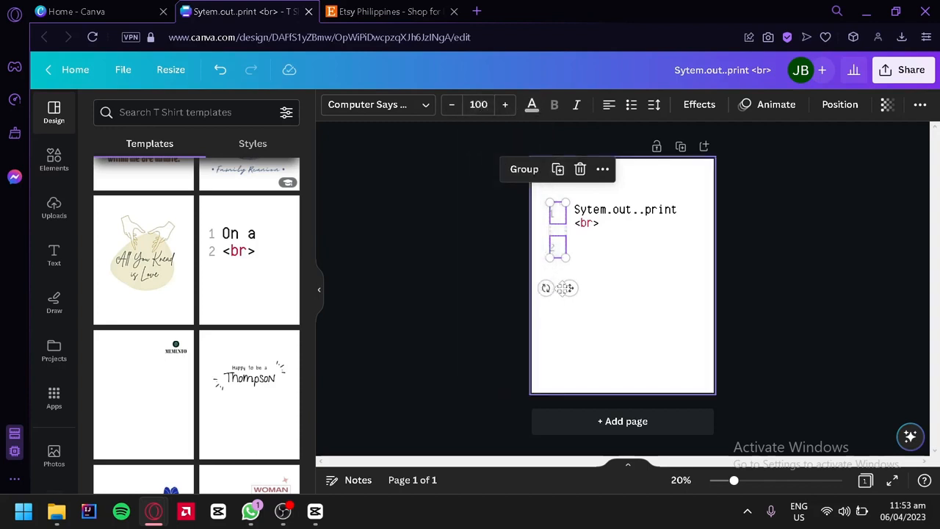
Step: Move the line numbers 1 and 2 so each sits beside its matching line of code text
left_click_drag(564, 288, 574, 262)
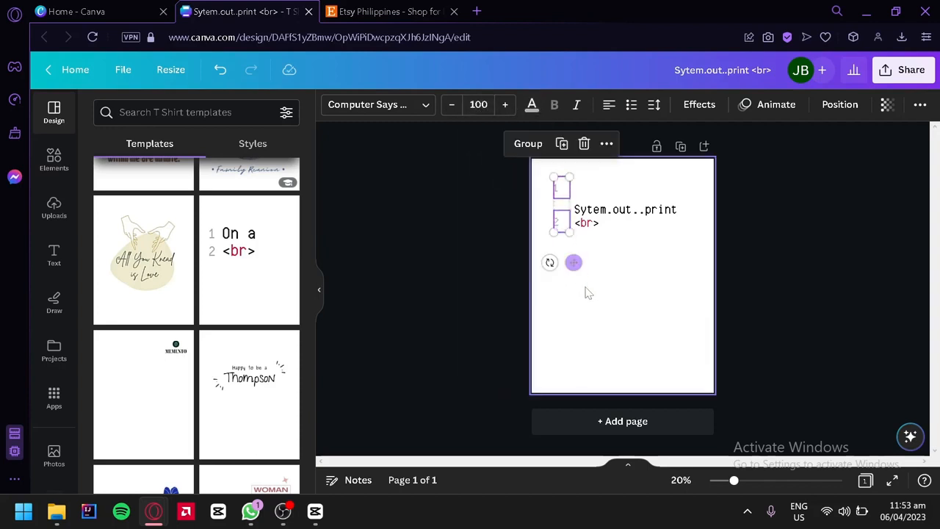
left_click(588, 293)
left_click_drag(557, 188, 557, 209)
left_click(606, 267)
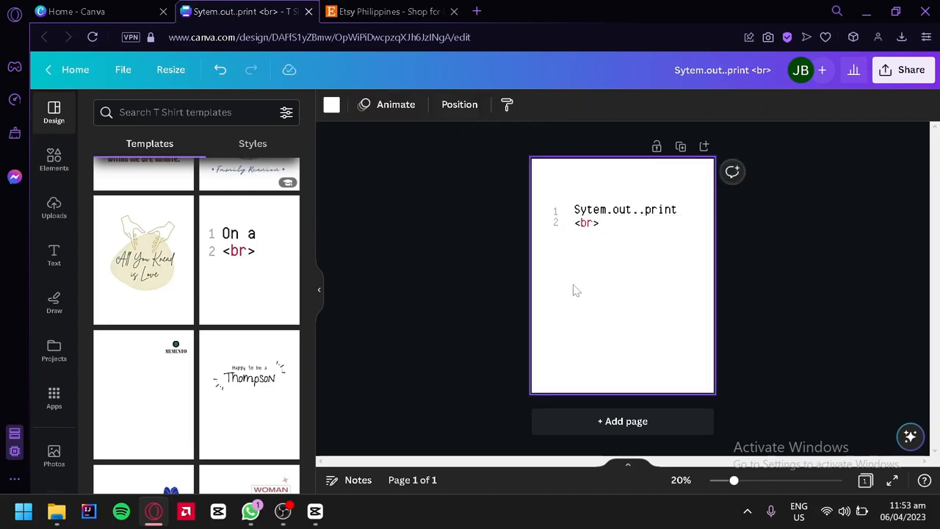
Step: Delete all the code text and line numbers from the T-shirt page
scroll(199, 253, "down", 10)
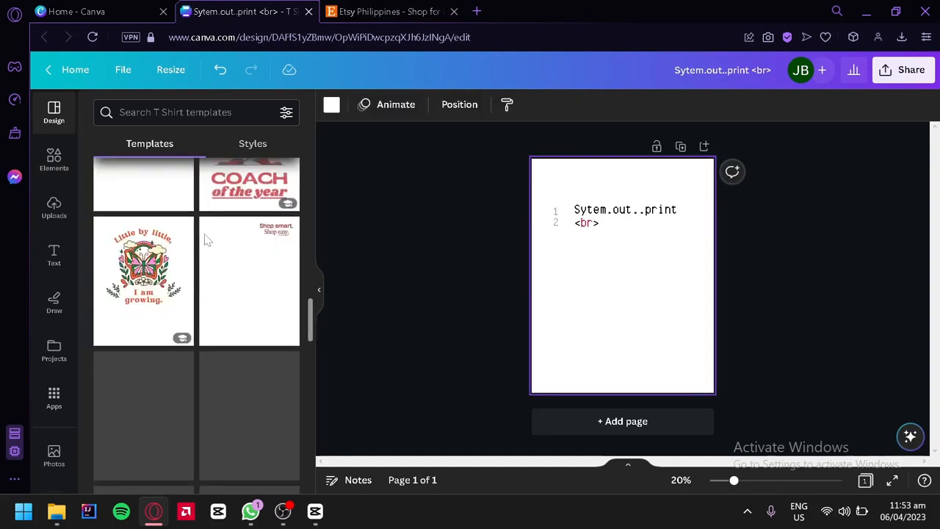
scroll(171, 312, "down", 3)
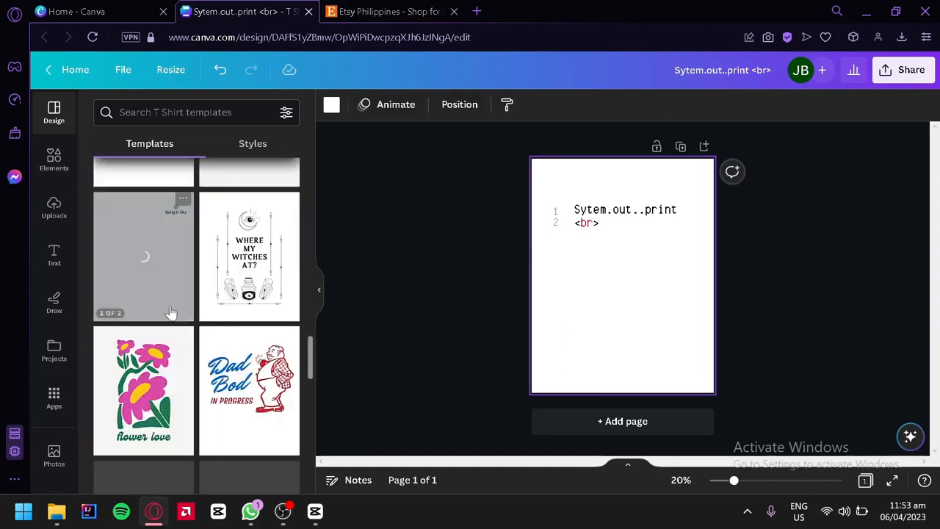
left_click_drag(624, 255, 548, 174)
key("Delete")
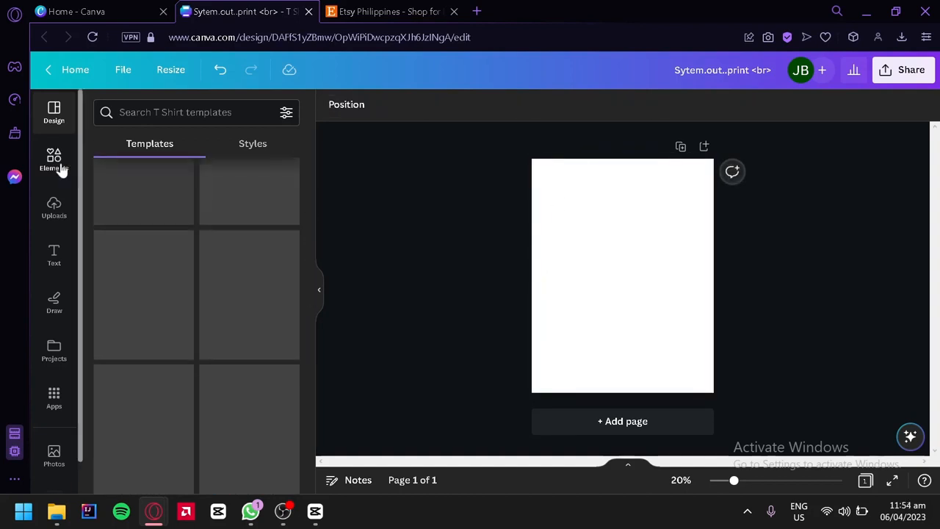
Step: Add the recently used fluffy cat image, shrink it to about 6.9 × 6.7 in, and center it horizontally on the page
left_click(58, 166)
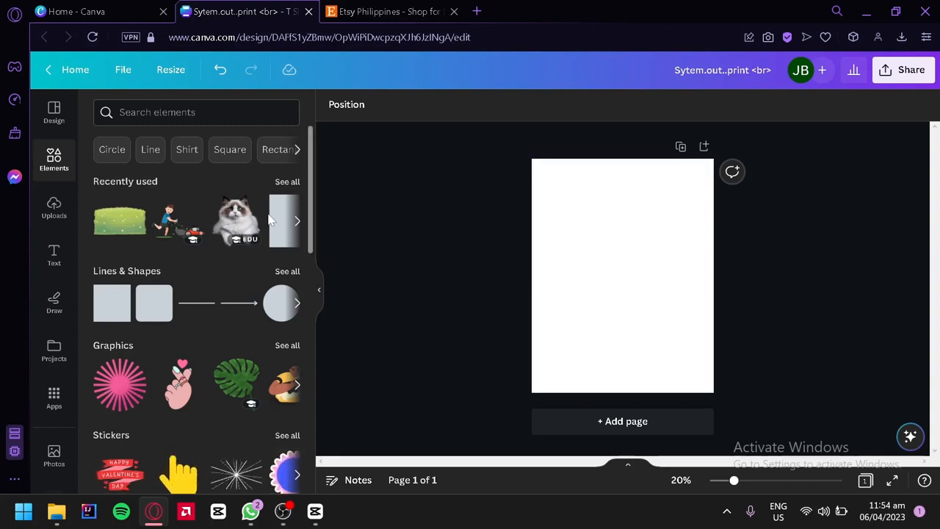
left_click(234, 223)
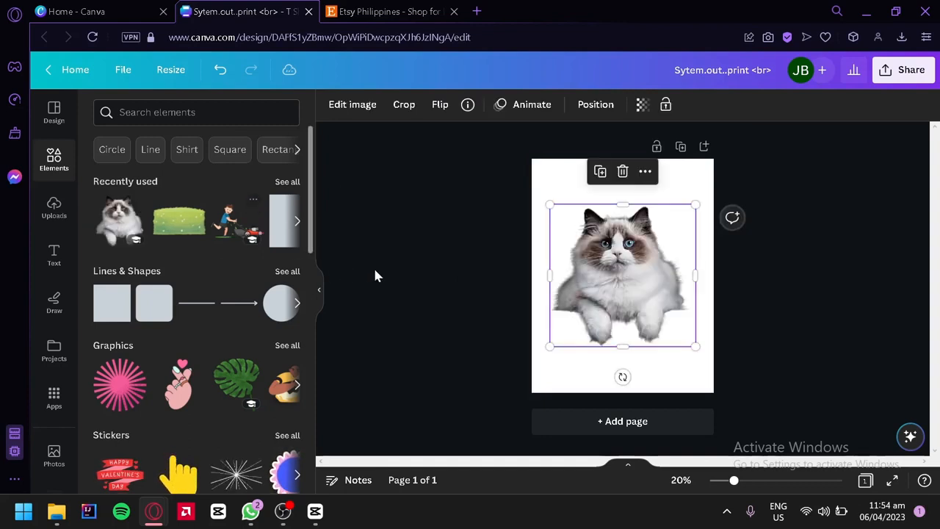
left_click_drag(695, 346, 639, 289)
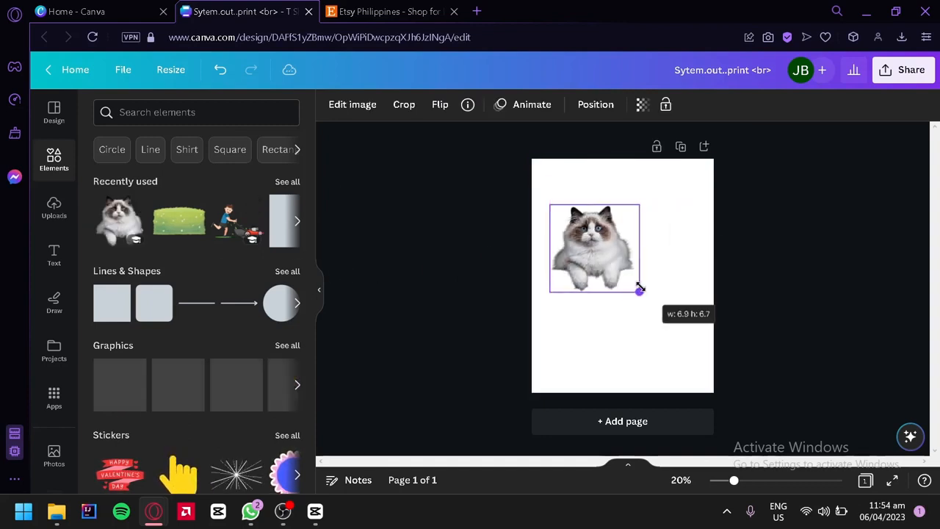
left_click_drag(611, 253, 639, 274)
Step: Search the elements for "moon" and add the gray full moon graphic to the page
left_click(224, 112)
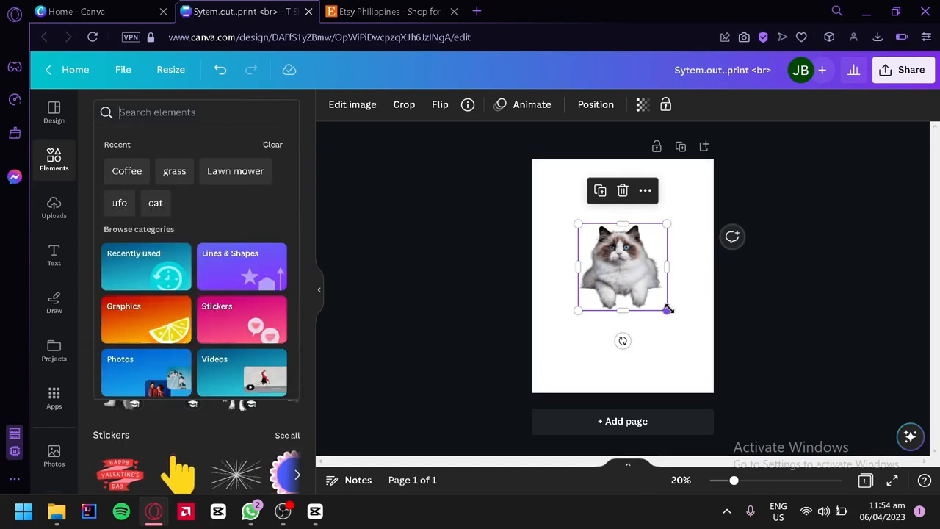
type("moon")
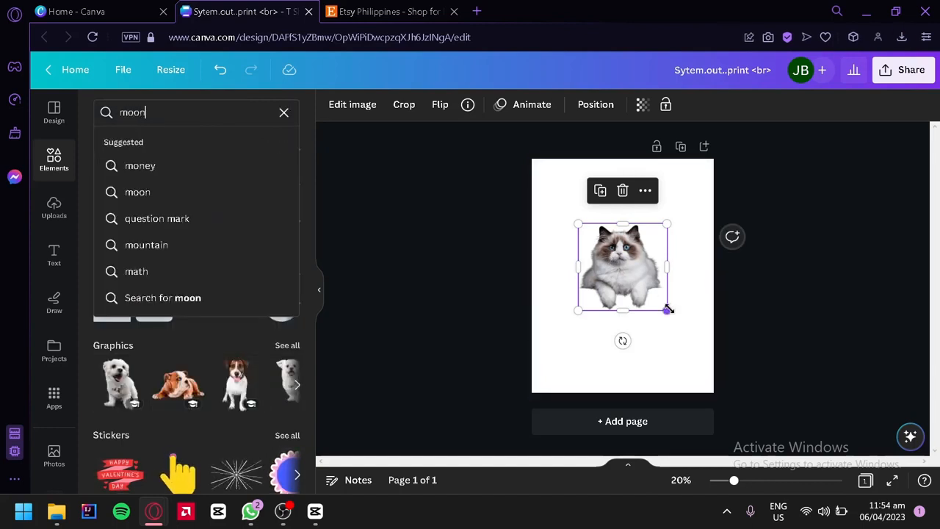
key("Return")
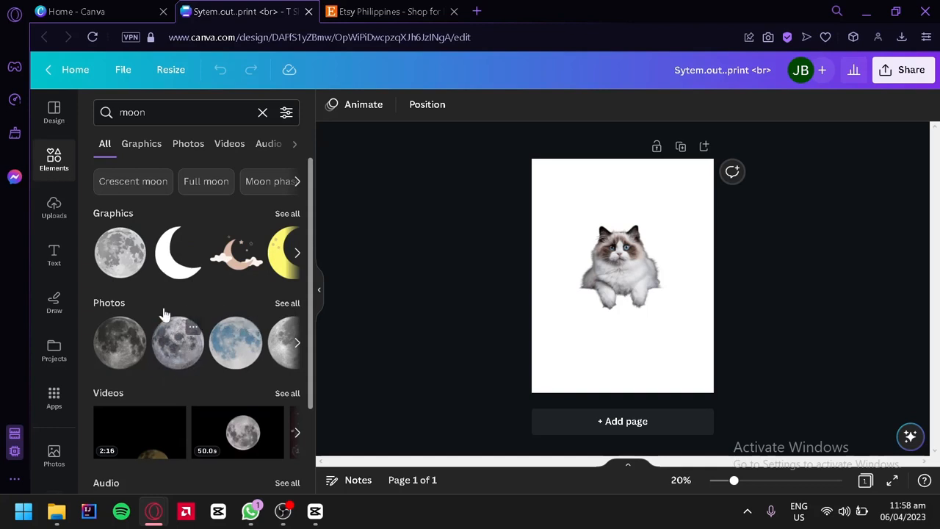
left_click(286, 214)
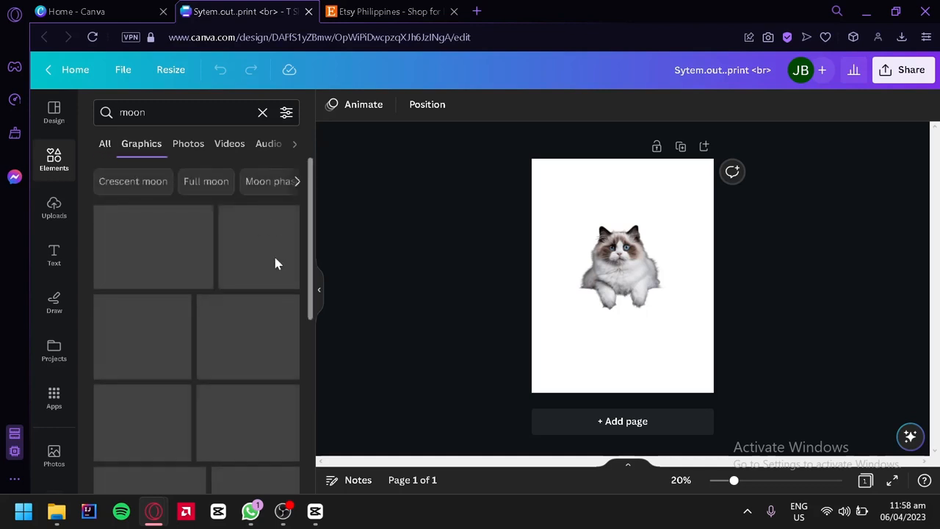
left_click_drag(310, 271, 338, 189)
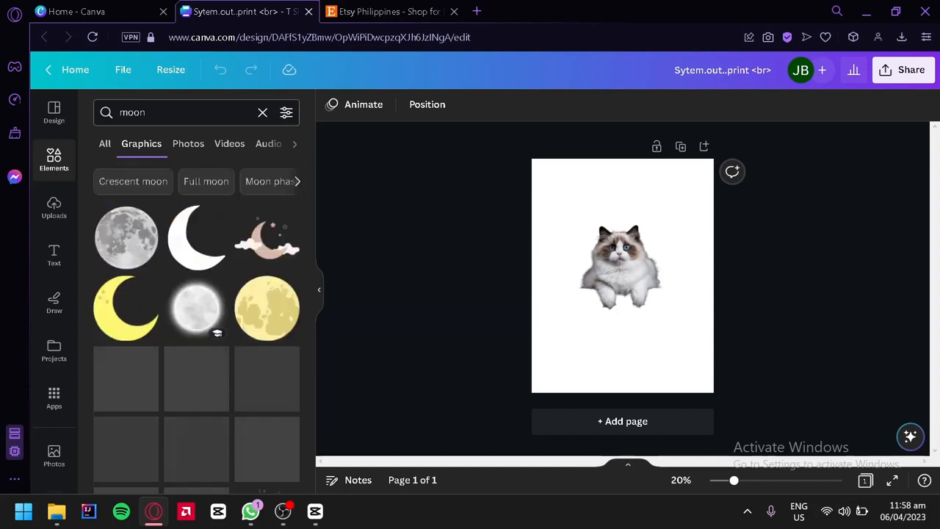
left_click(140, 220)
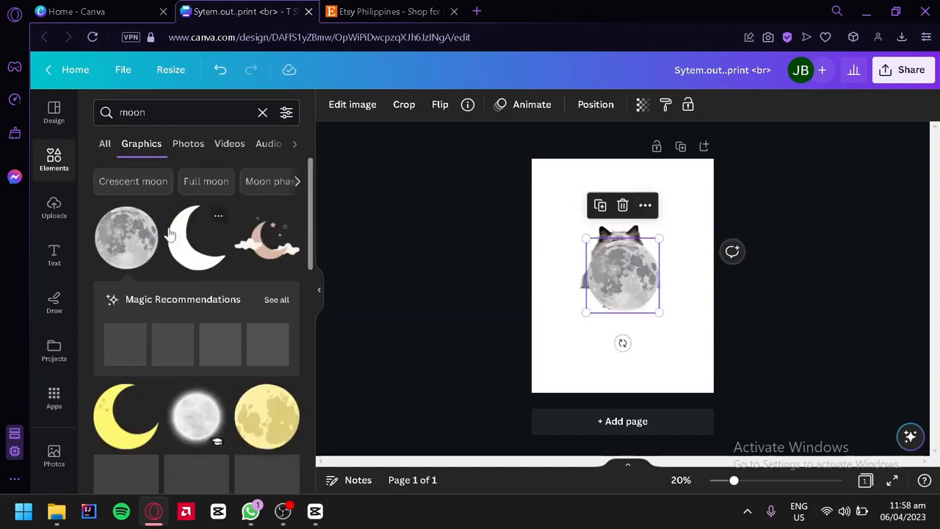
Step: Enlarge the gray moon graphic to about 14.4 × 14.7 in and center it horizontally over the lower part of the page
left_click_drag(640, 275, 581, 379)
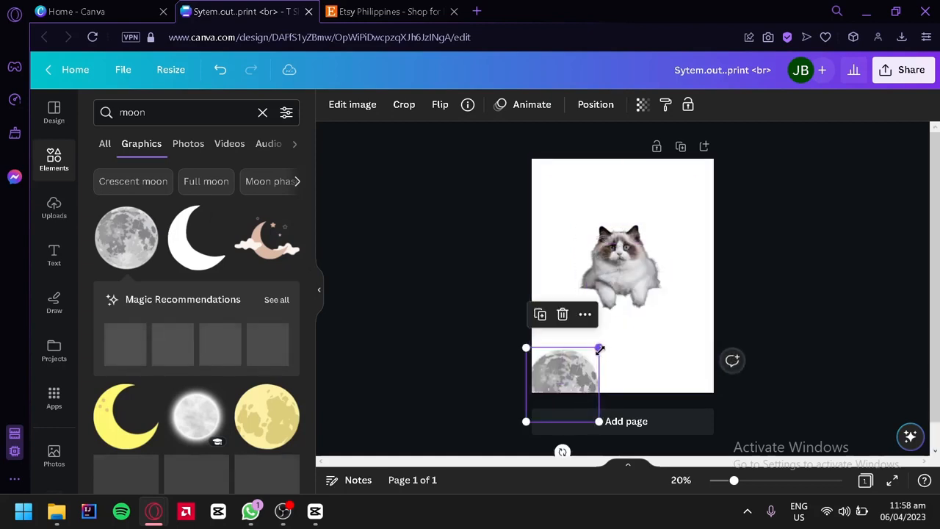
left_click_drag(598, 344, 622, 330)
mouse_move(647, 293)
left_mouse_down()
mouse_move(639, 279)
mouse_move(644, 298)
left_mouse_up()
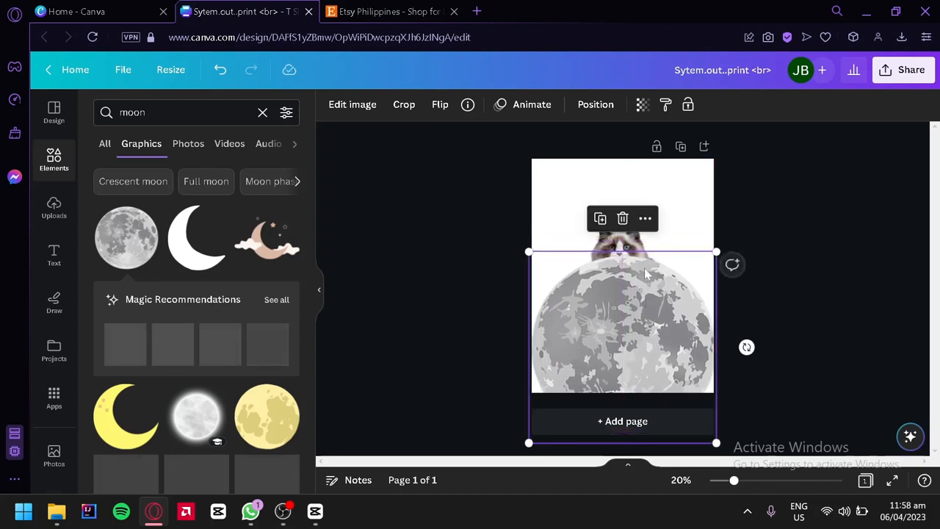
Step: Bring the cat layer in front of the moon graphic and move the cat up onto the moon's upper edge
left_click(597, 105)
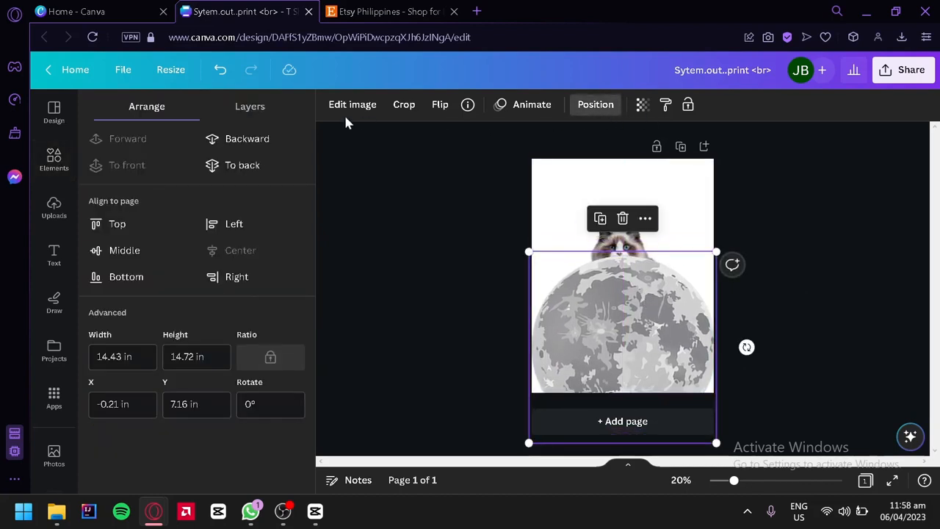
left_click(233, 107)
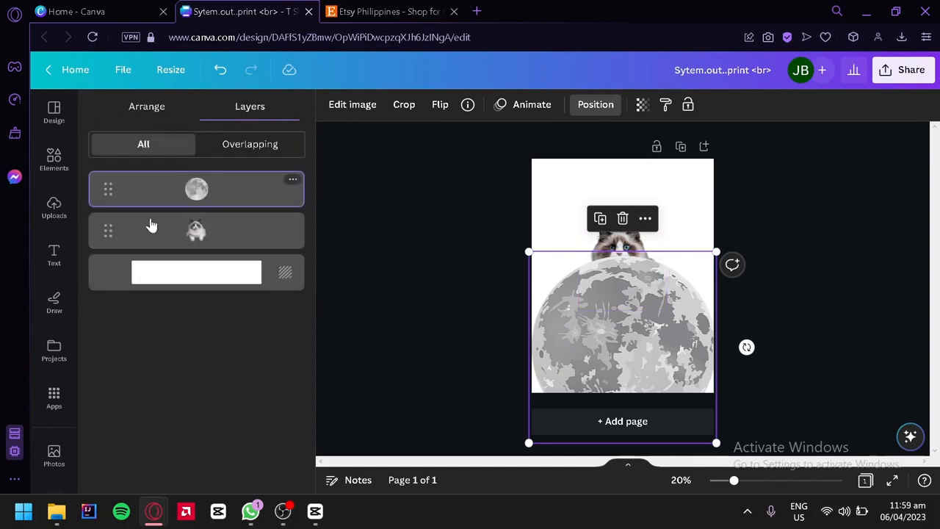
left_click_drag(124, 224, 121, 185)
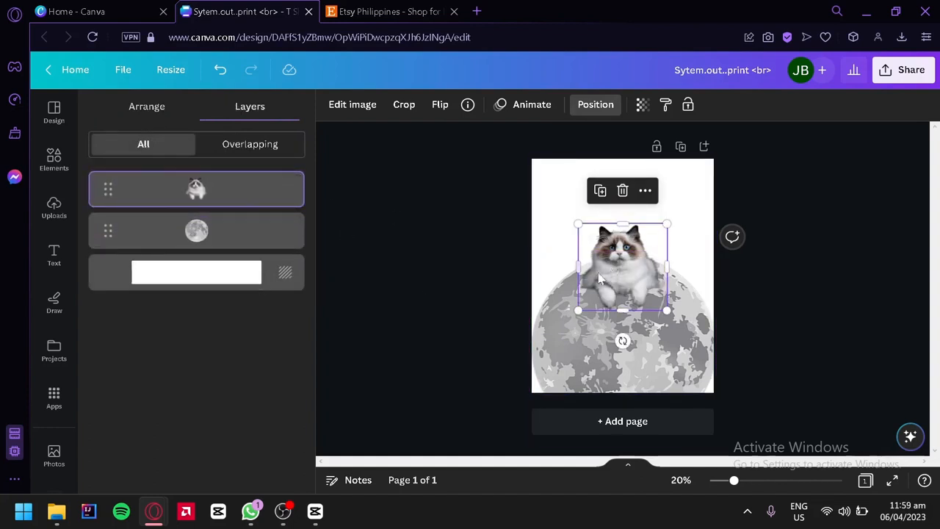
left_click_drag(617, 257, 619, 227)
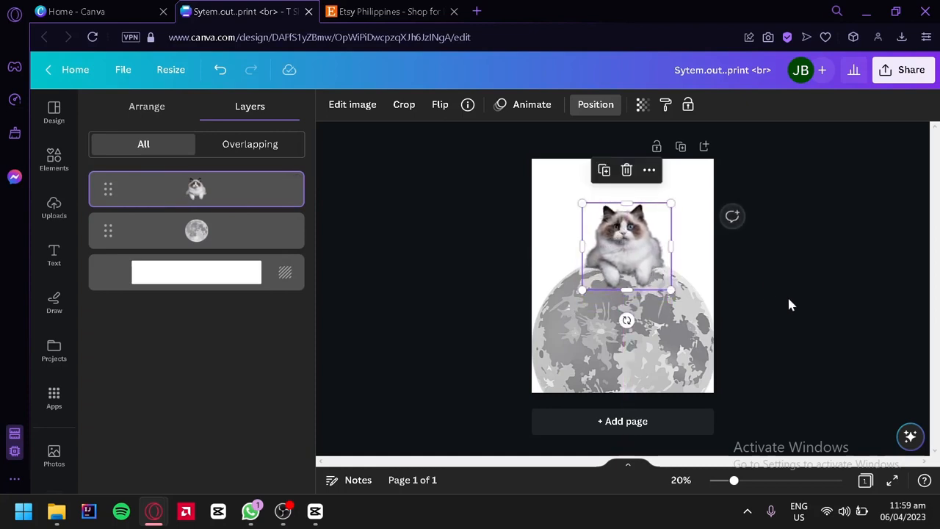
left_click(757, 290)
Step: Browse the other moon graphics and delete the gray moon graphic from the page
scroll(254, 249, "down", 3)
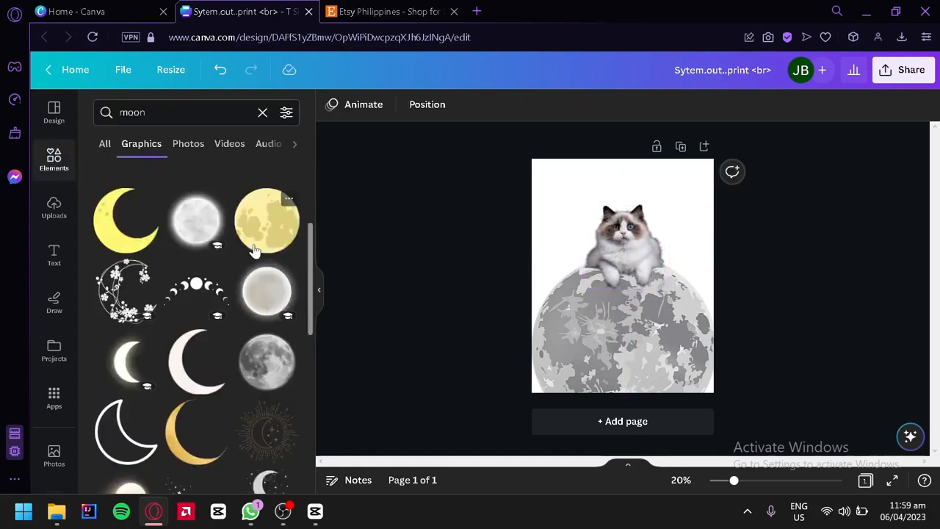
scroll(253, 264, "down", 5)
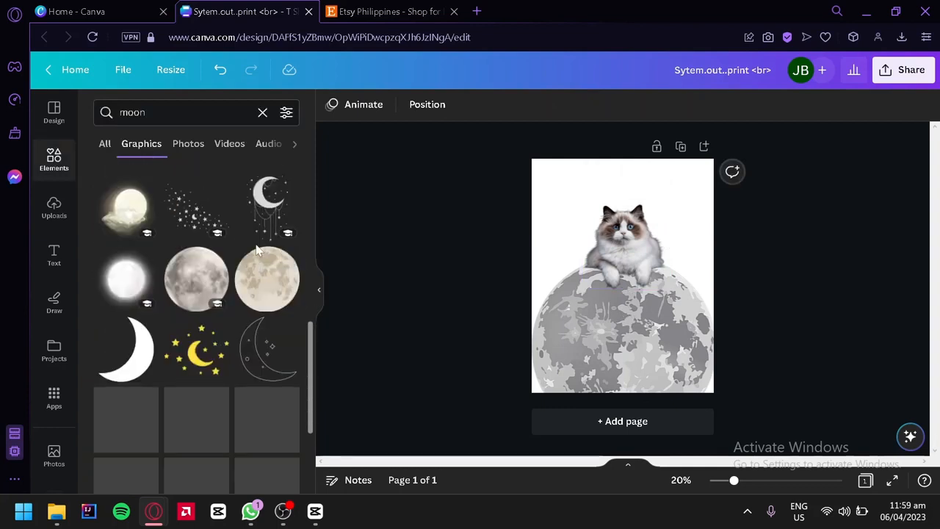
scroll(242, 256, "up", 2)
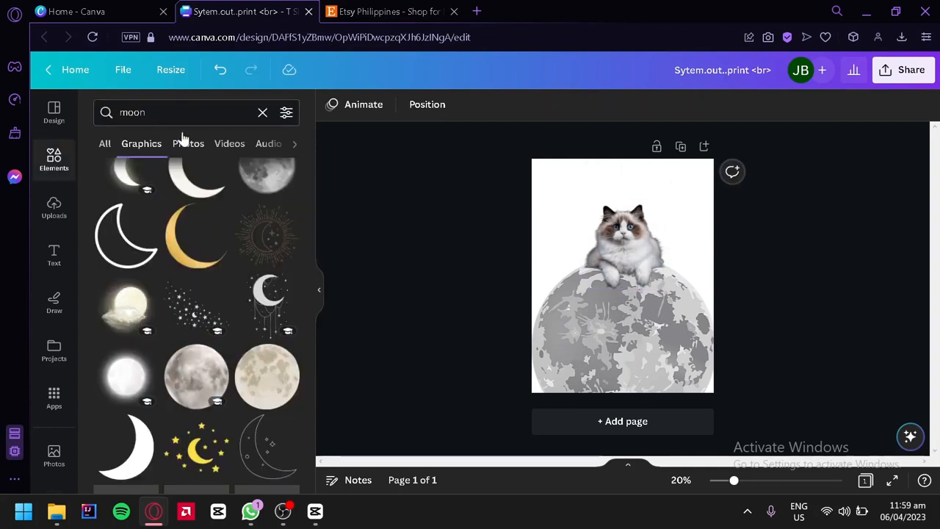
left_click(606, 369)
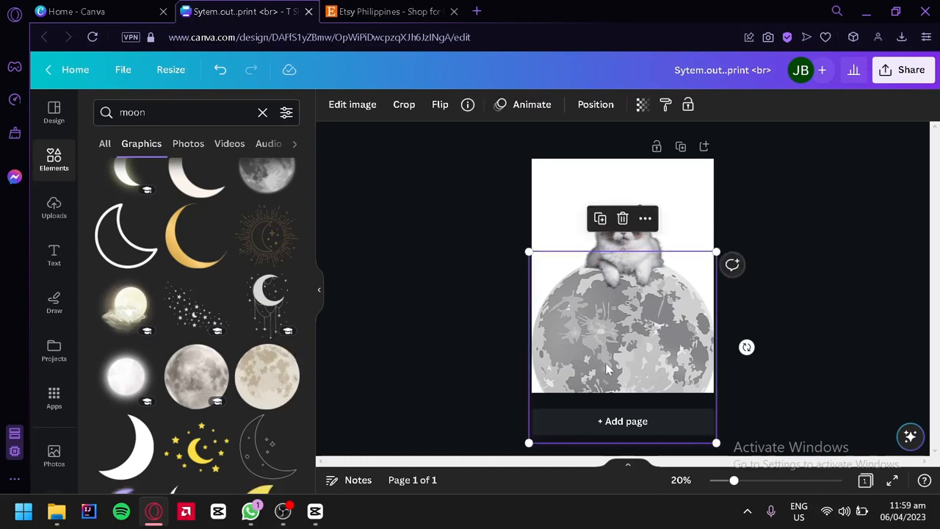
key("Delete")
Step: Add the gray full moon photo, enlarge it to about 21 × 21 in, and center it over the lower part of the page
left_click(188, 143)
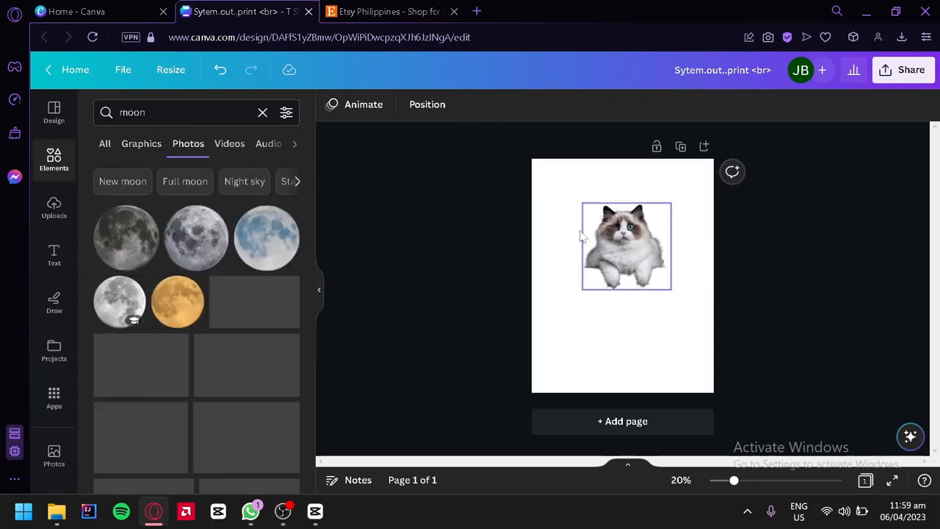
left_click(199, 265)
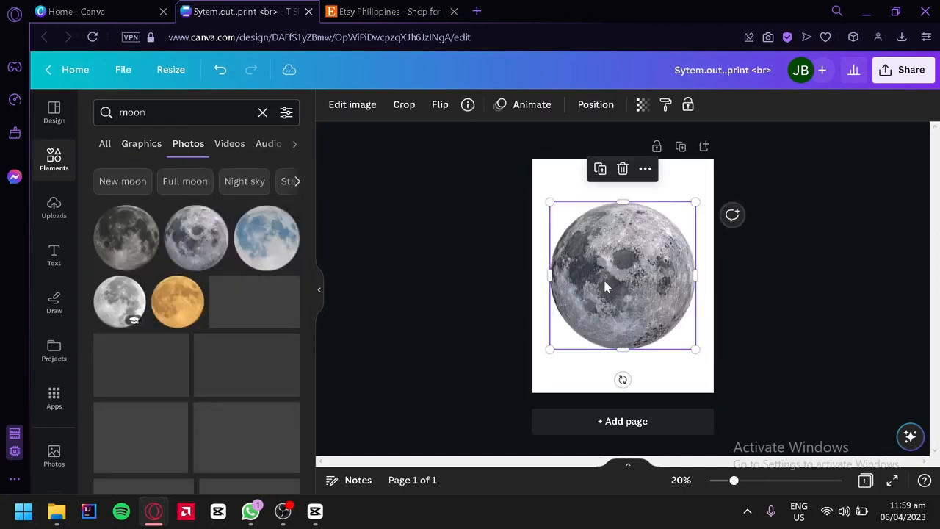
left_click_drag(603, 278, 573, 373)
left_click_drag(666, 295, 828, 193)
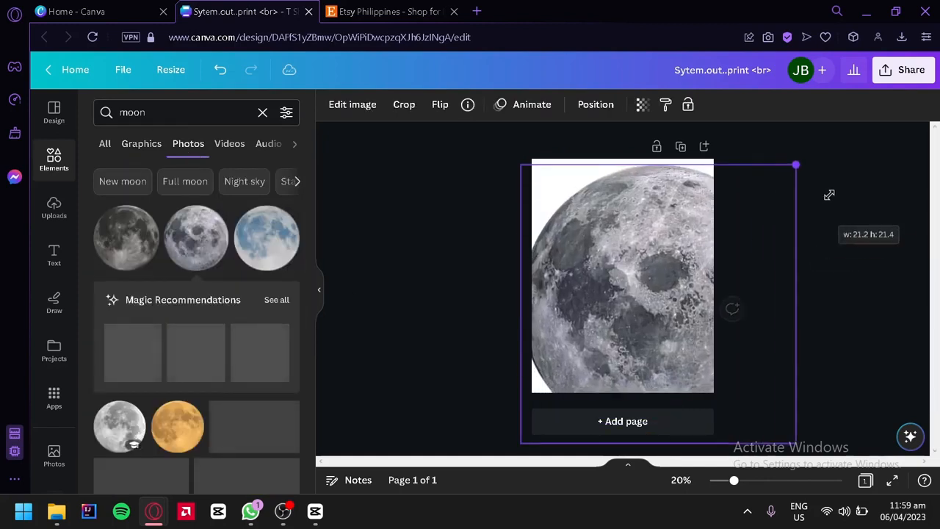
left_click_drag(625, 331, 603, 392)
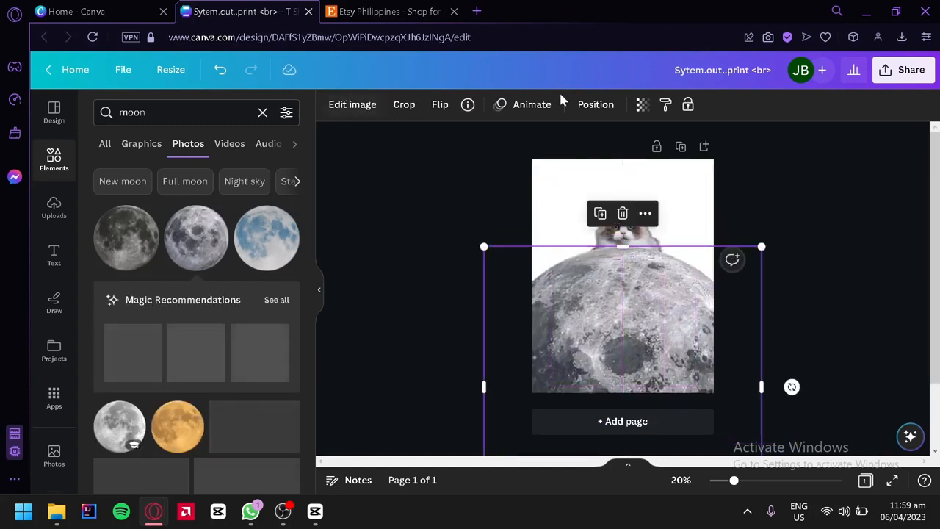
Step: Send the moon photo behind the cat, and move the cat up, horizontally centered, so it rests on the moon's upper edge
left_click(595, 104)
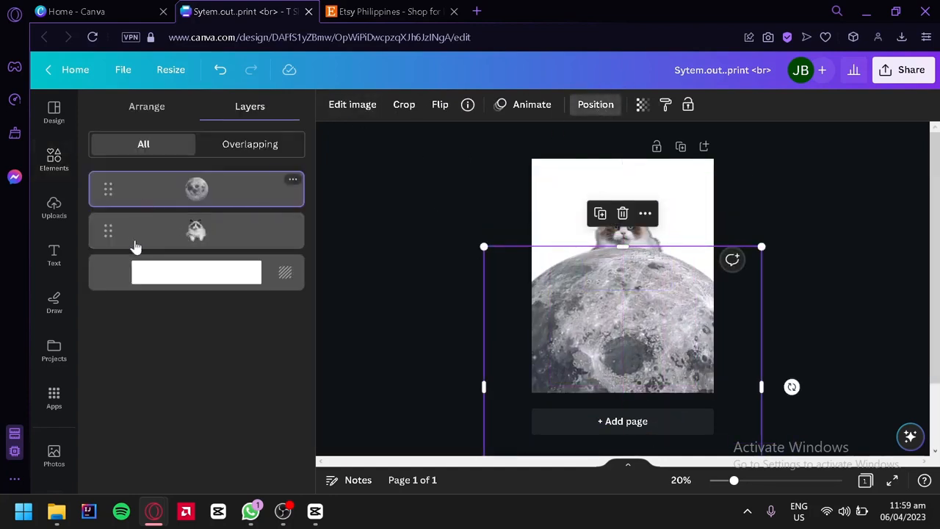
left_click_drag(134, 189, 135, 248)
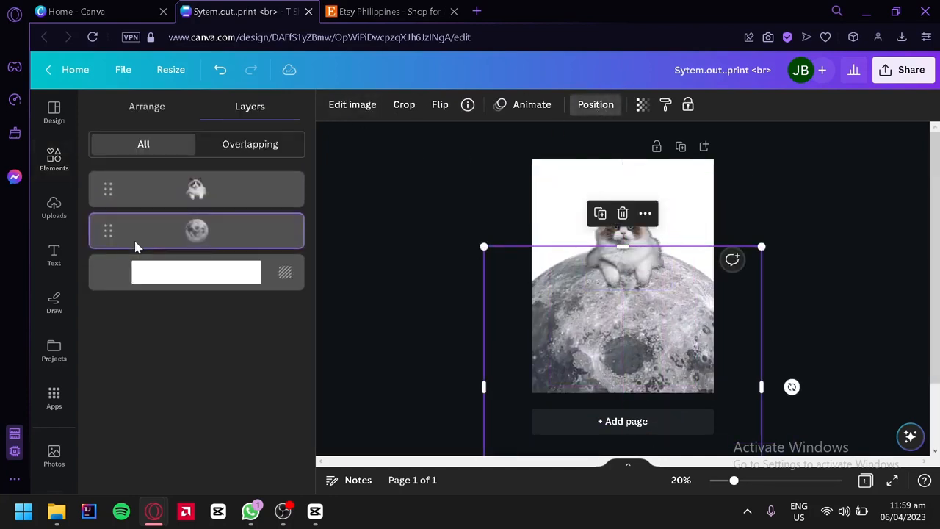
left_click(822, 188)
left_click(741, 225)
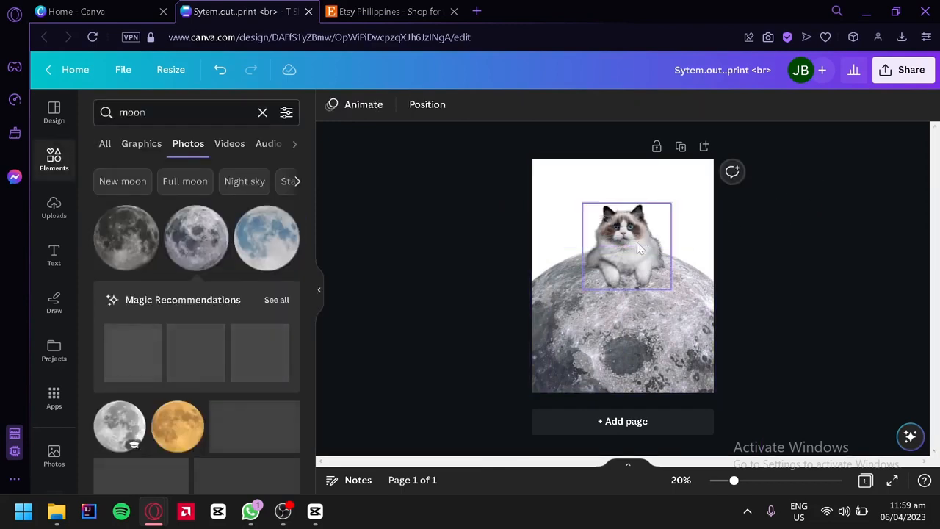
left_click_drag(637, 242, 634, 226)
left_click(814, 278)
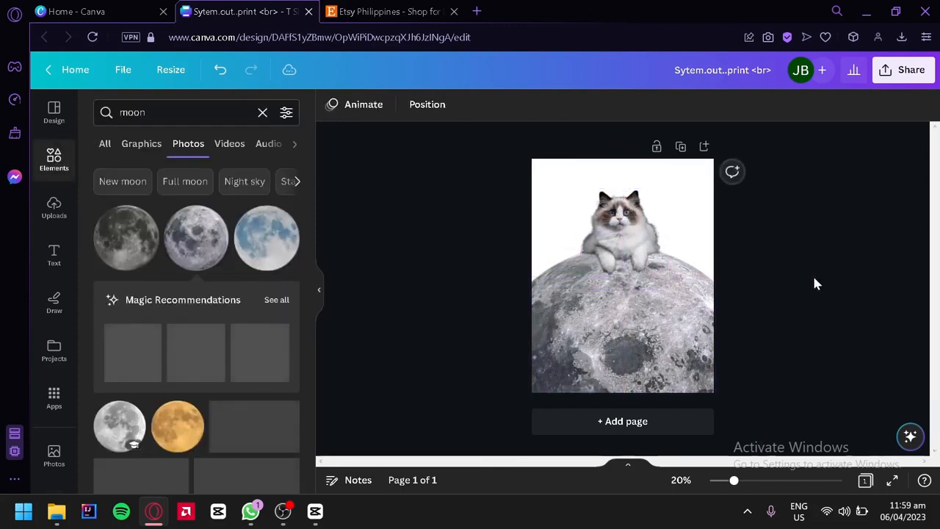
Step: Set the page background to the default black-to-blue gradient
left_click(693, 201)
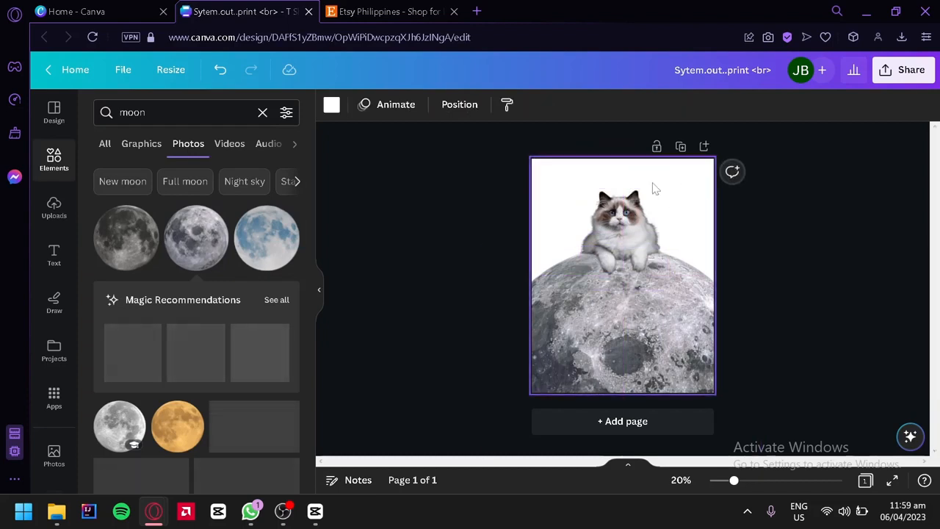
left_click(330, 106)
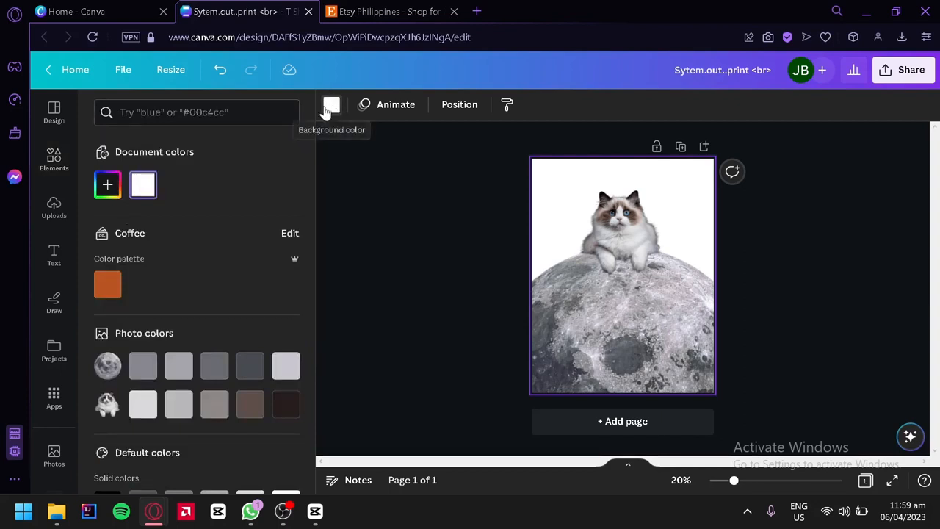
scroll(193, 228, "down", 5)
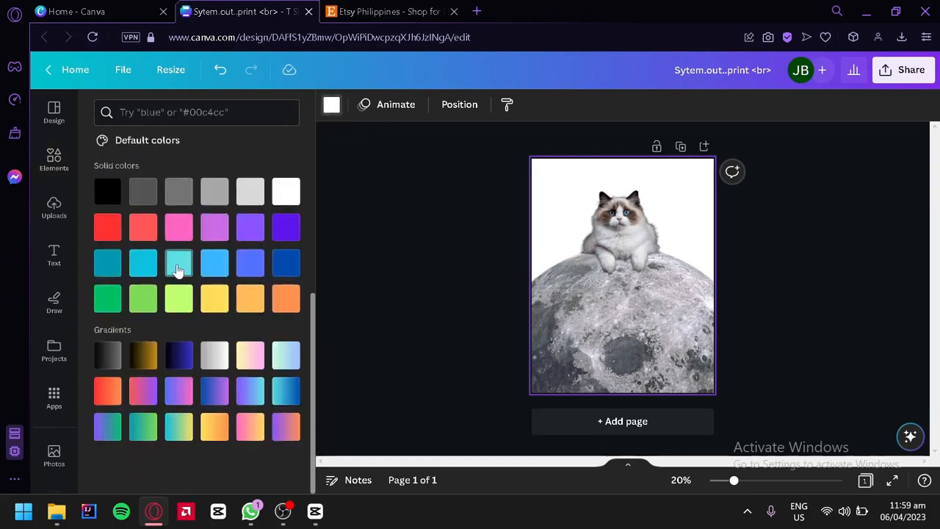
left_click(179, 357)
Step: Try different styles for the black-to-blue background gradient and settle on the radial style with the dark center
scroll(182, 355, "up", 5)
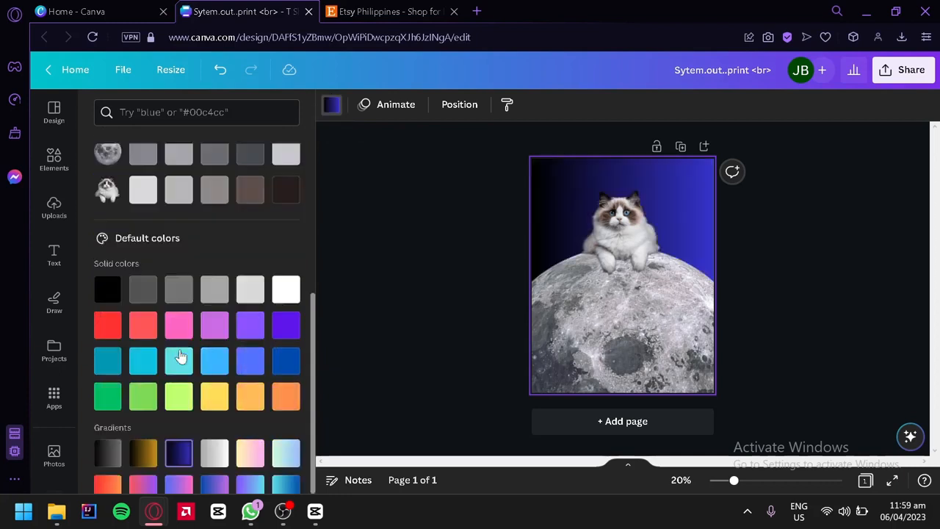
left_click(107, 185)
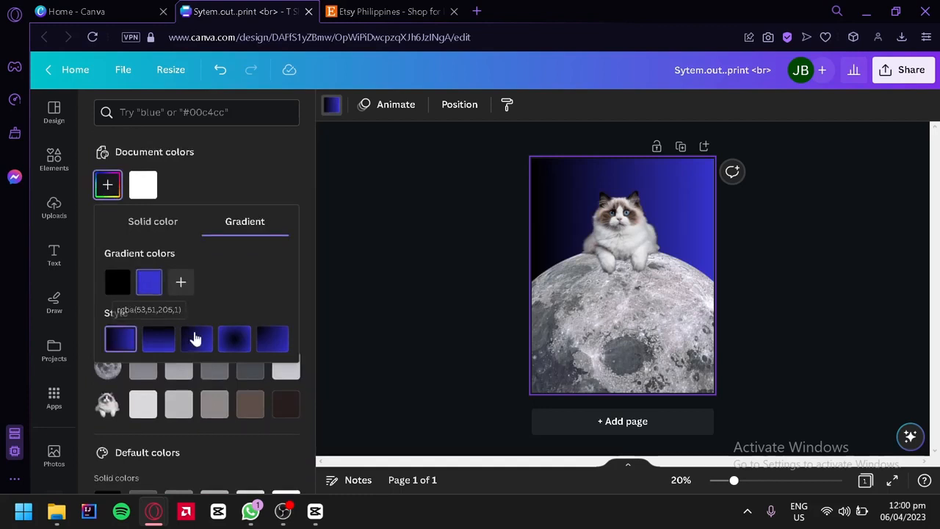
left_click(157, 340)
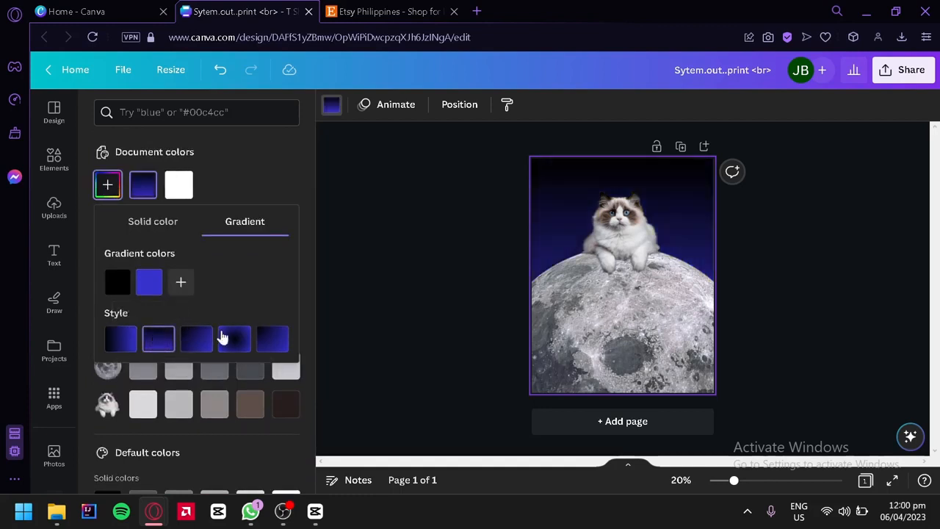
left_click(224, 340)
left_click(271, 344)
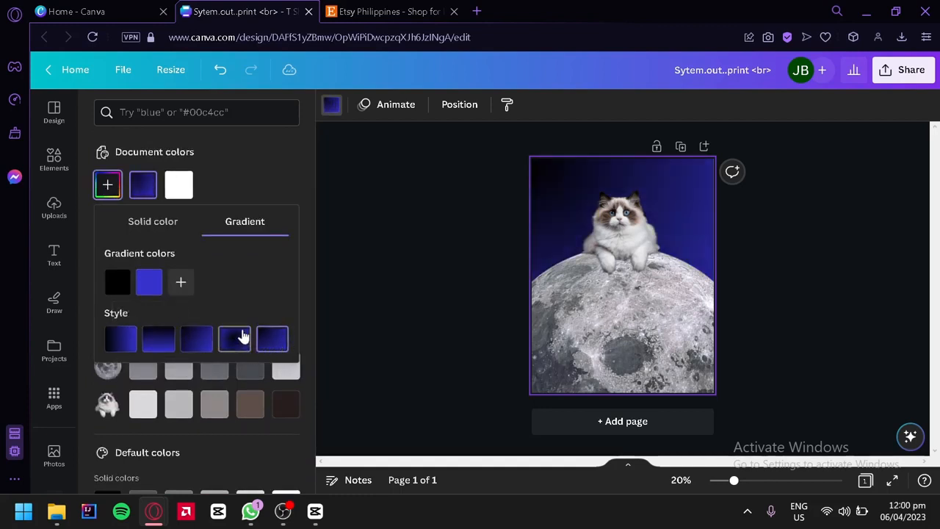
left_click(244, 336)
left_click(342, 176)
left_click(404, 200)
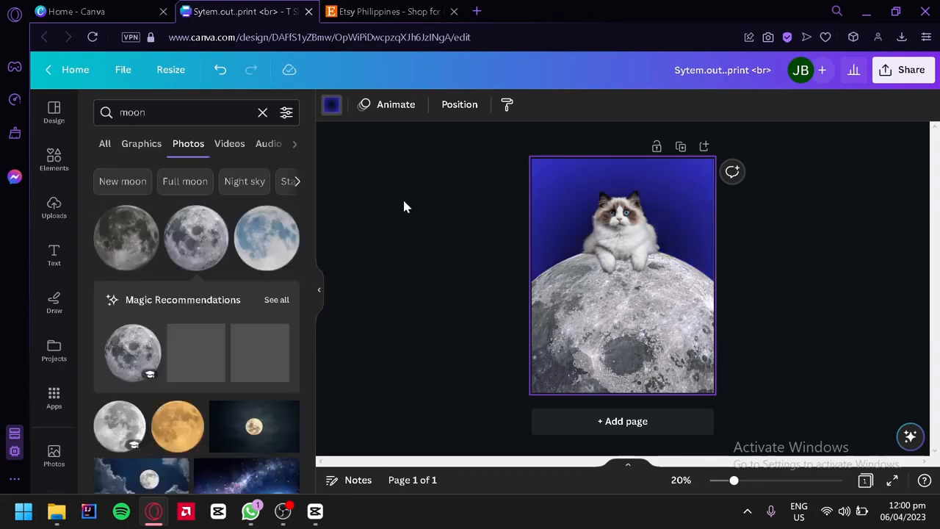
Step: Search the elements for "galaxy" and set the blue and orange nebula photo as the page background
left_click(54, 159)
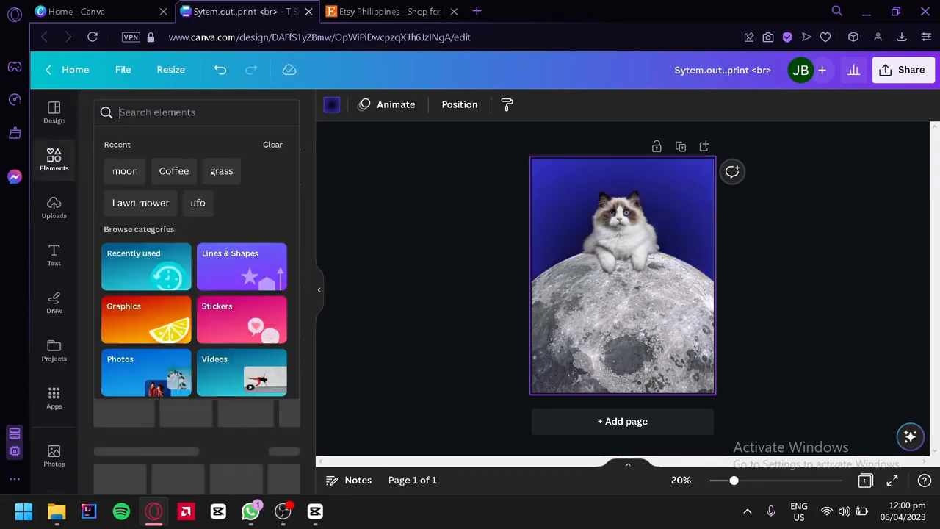
type("galaxy")
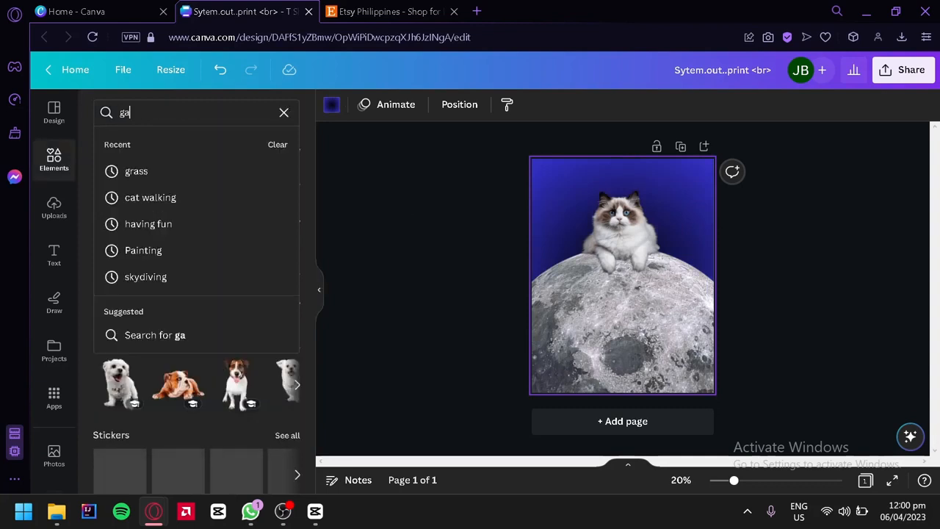
key("Return")
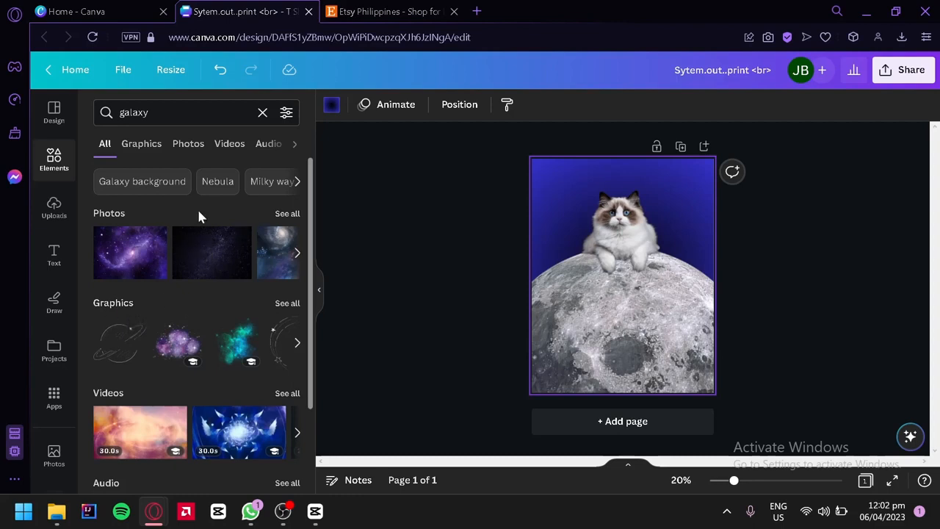
left_click(287, 213)
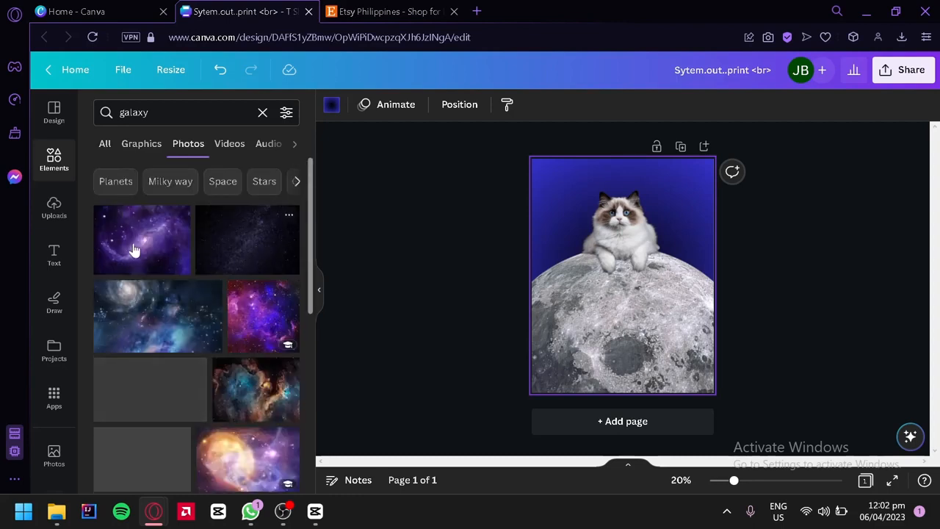
scroll(143, 365, "down", 3)
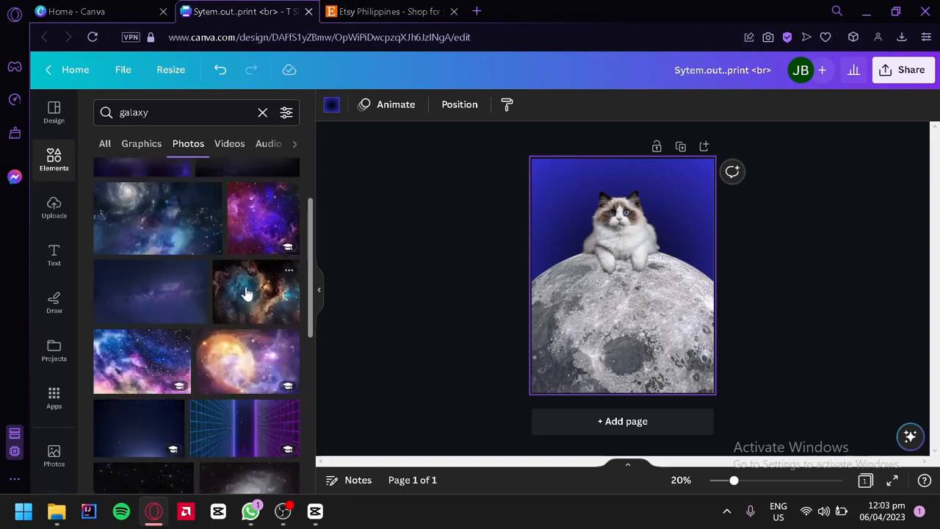
left_click_drag(252, 295, 572, 182)
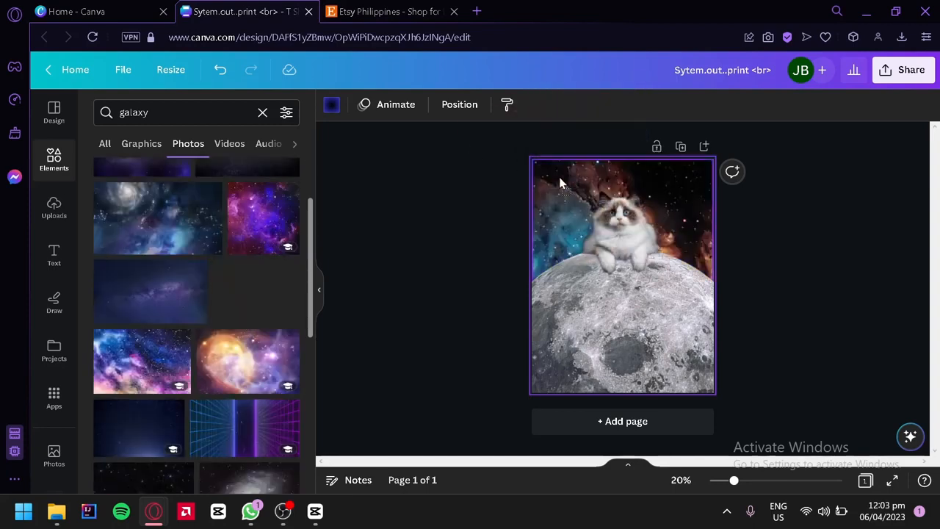
left_click(416, 317)
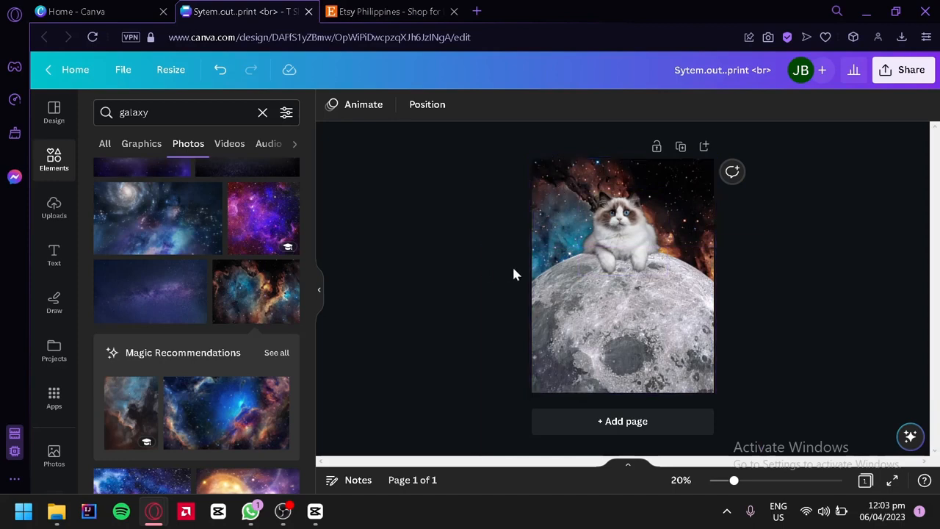
Step: Scale the cat and moon down together to about 15.9 by 19.4, and recenter them horizontally in the page's lower part
left_click(637, 224)
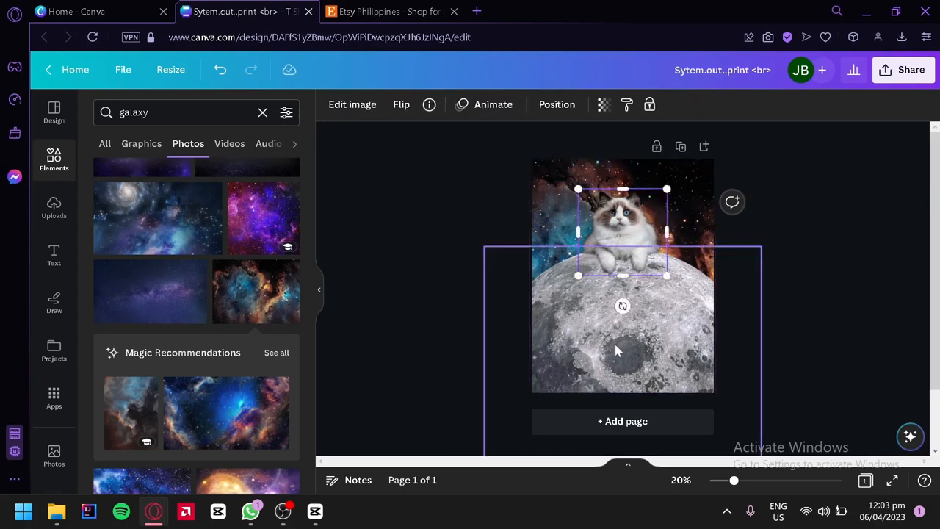
left_click(614, 341, "shift")
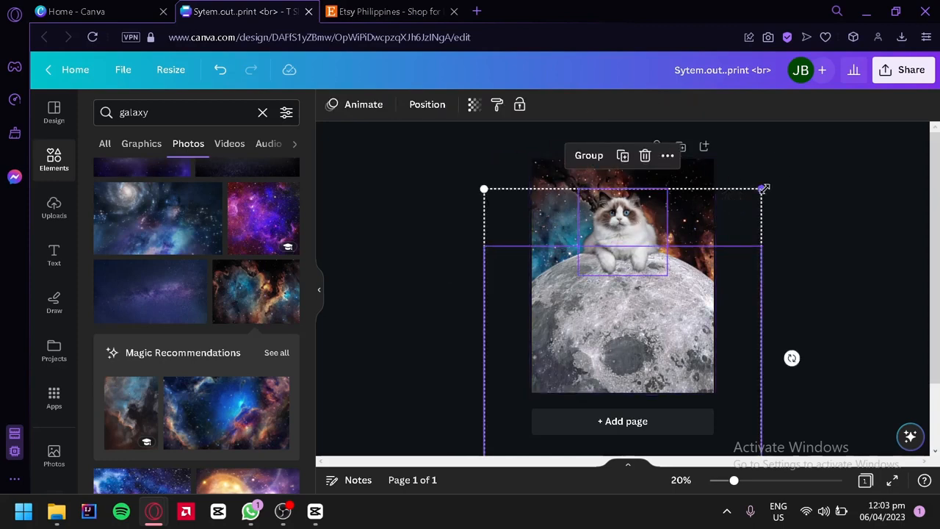
left_click_drag(761, 189, 688, 275)
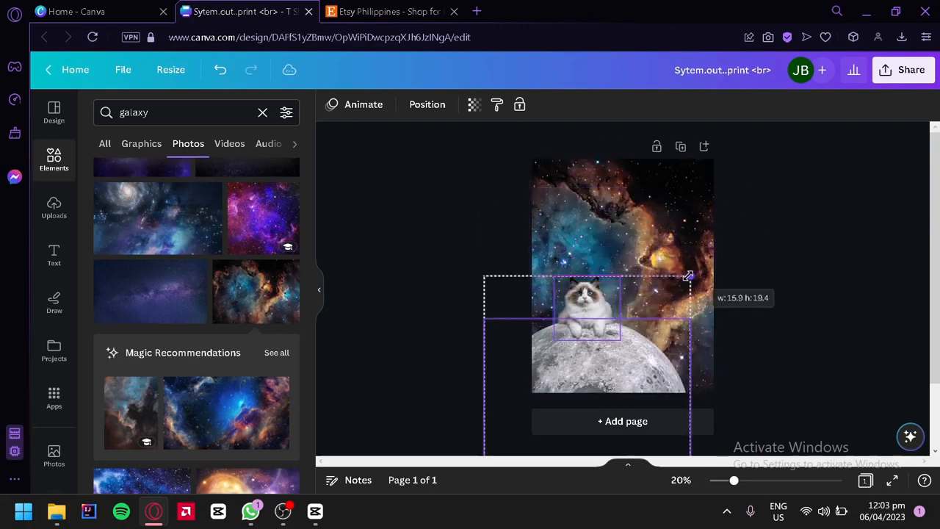
left_click_drag(608, 363, 640, 331)
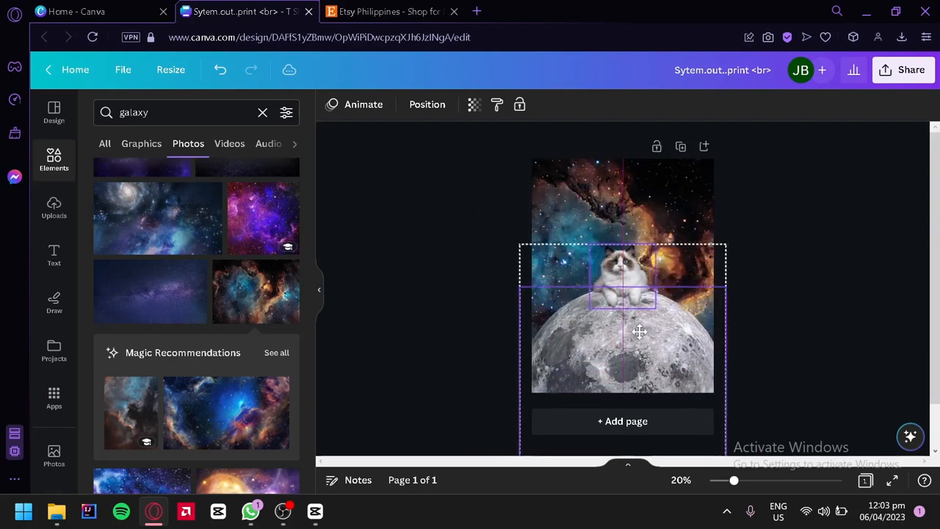
left_click(796, 291)
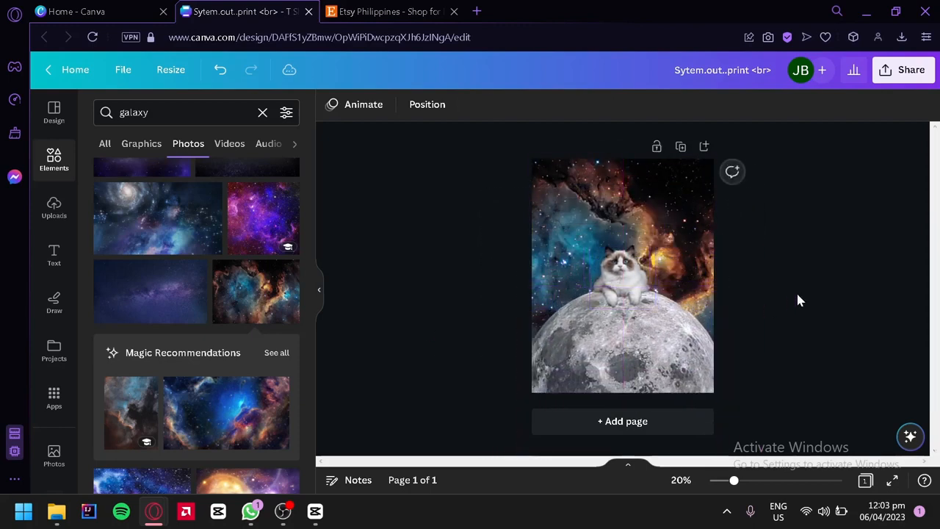
Step: Darken the galaxy background photo by lowering its brightness
left_click(604, 283)
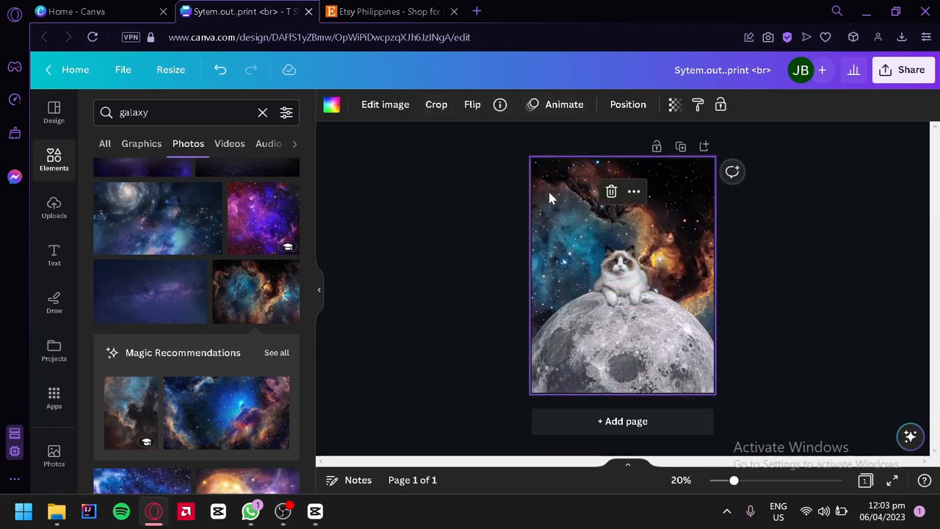
left_click(393, 110)
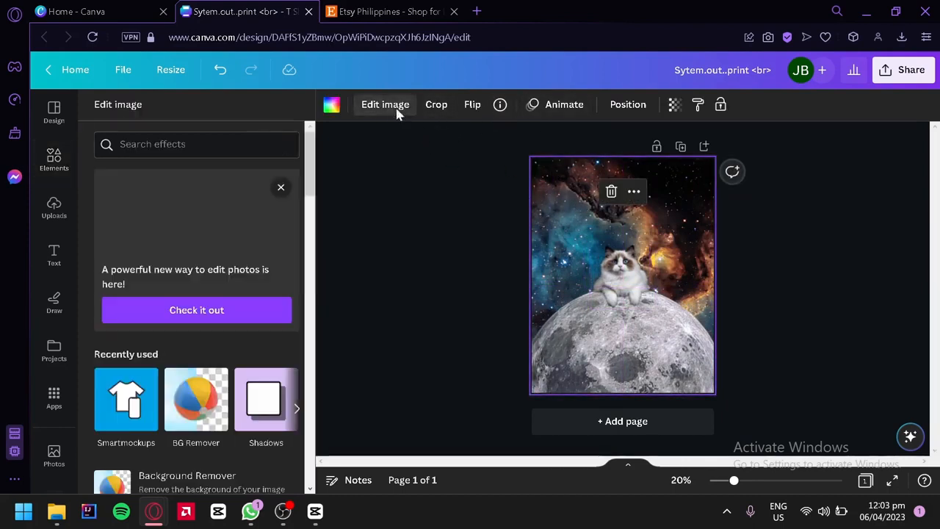
scroll(205, 321, "down", 3)
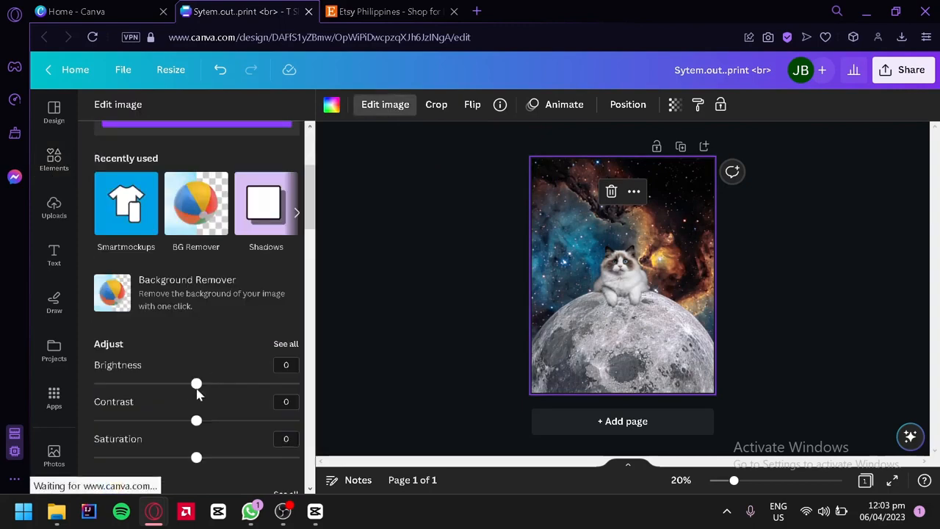
left_click_drag(176, 402, 140, 411)
left_click(400, 301)
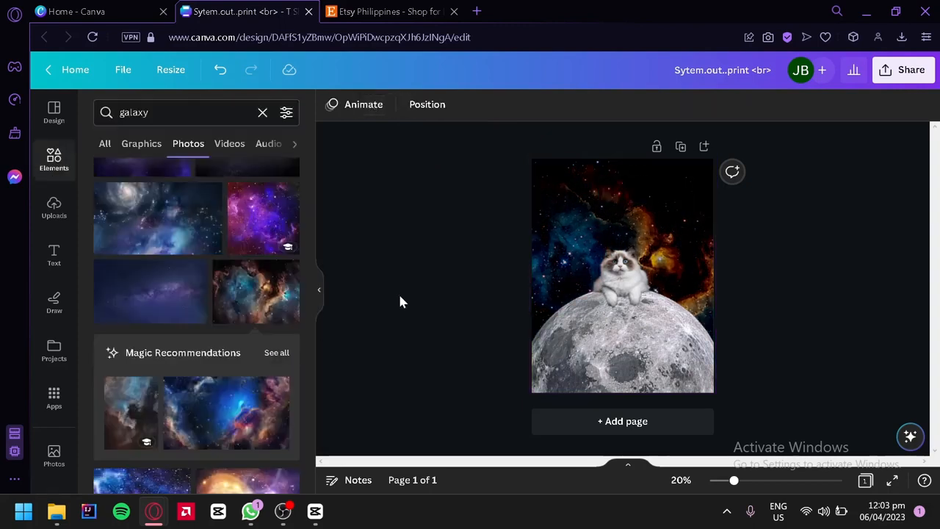
Step: Add a heading reading "MEOW!" and move it above the cat, horizontally centered on the page
left_click(57, 266)
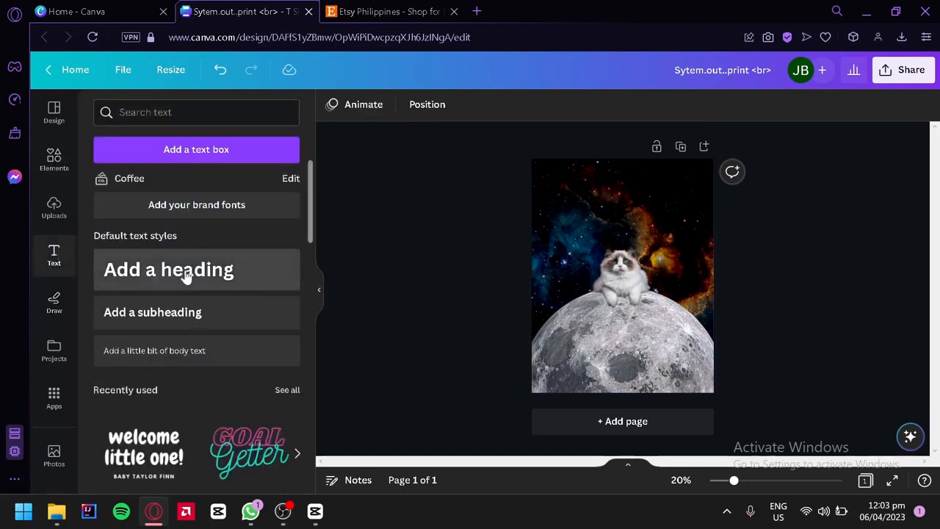
left_click(186, 273)
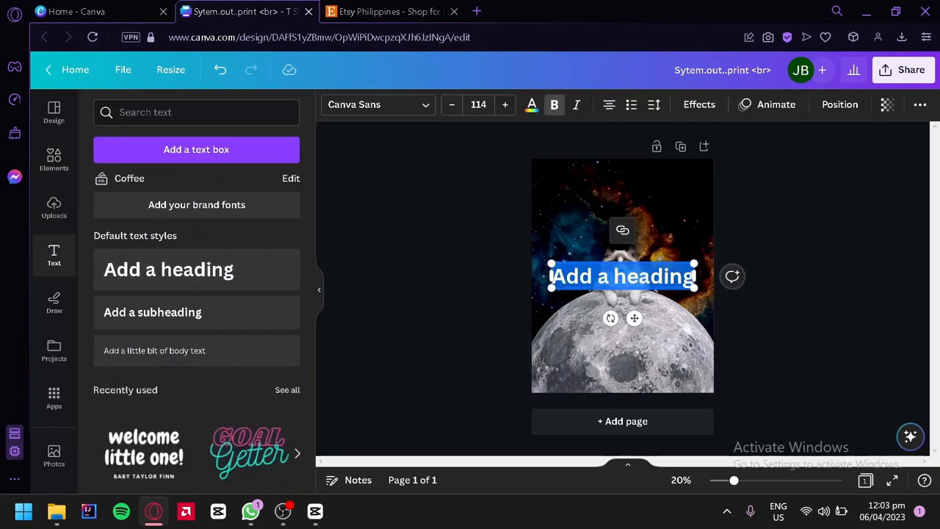
type("MEWO")
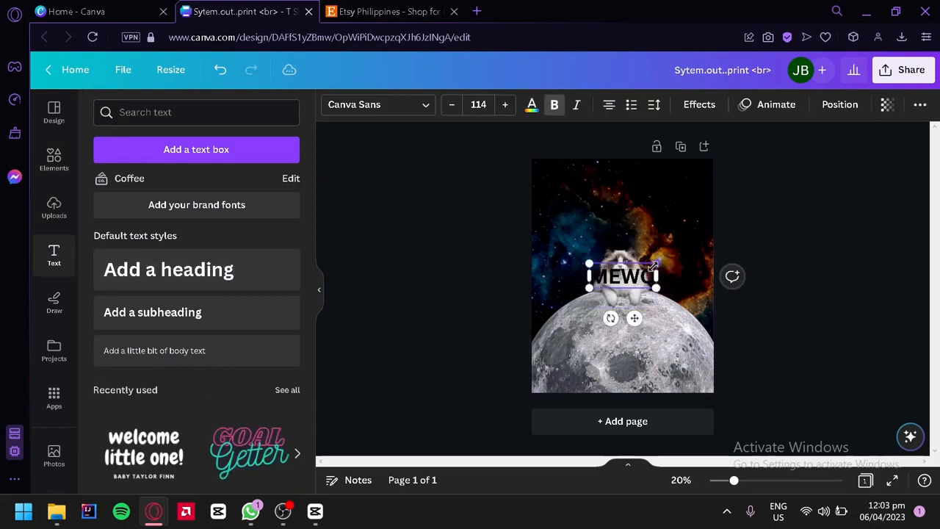
key("BackSpace")
key("BackSpace")
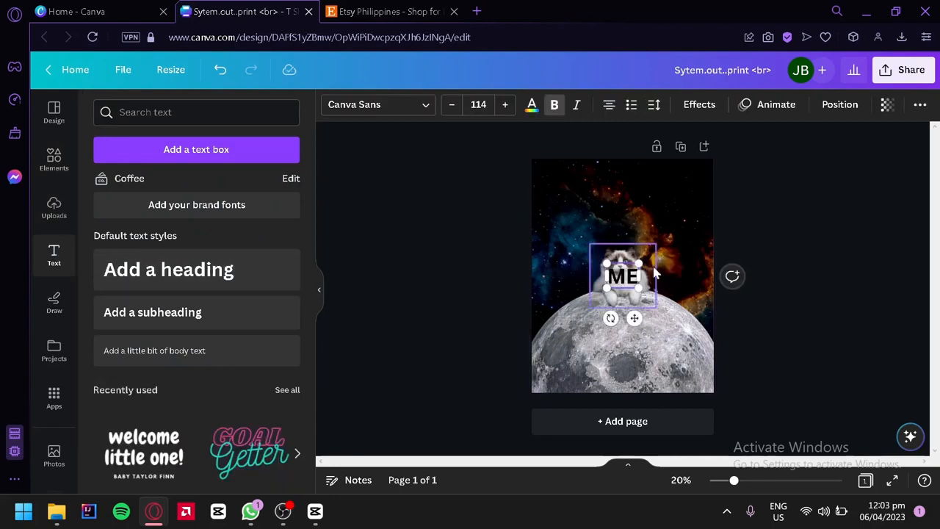
type("OW")
left_click_drag(653, 266, 660, 263)
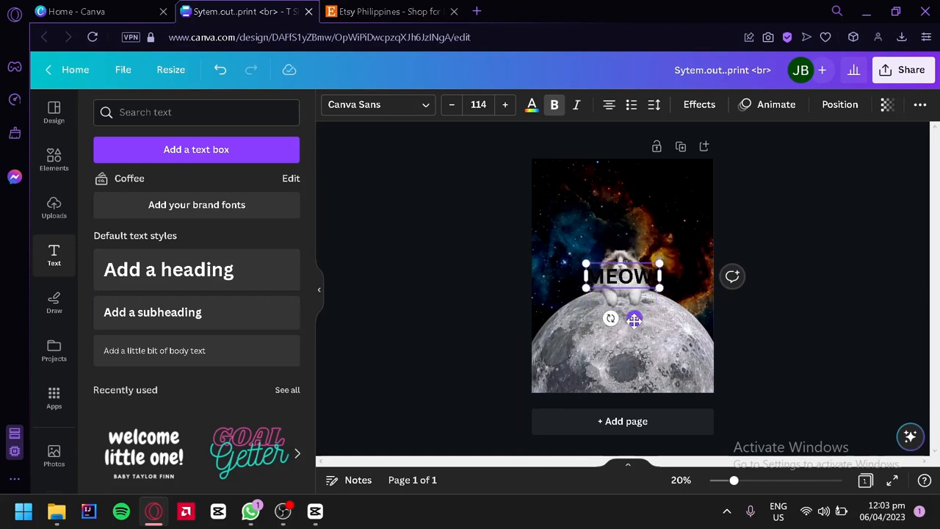
left_click_drag(634, 318, 631, 269)
Step: Set the font of the "MEOW!" heading to Fabrica from the popular fonts
left_click(422, 101)
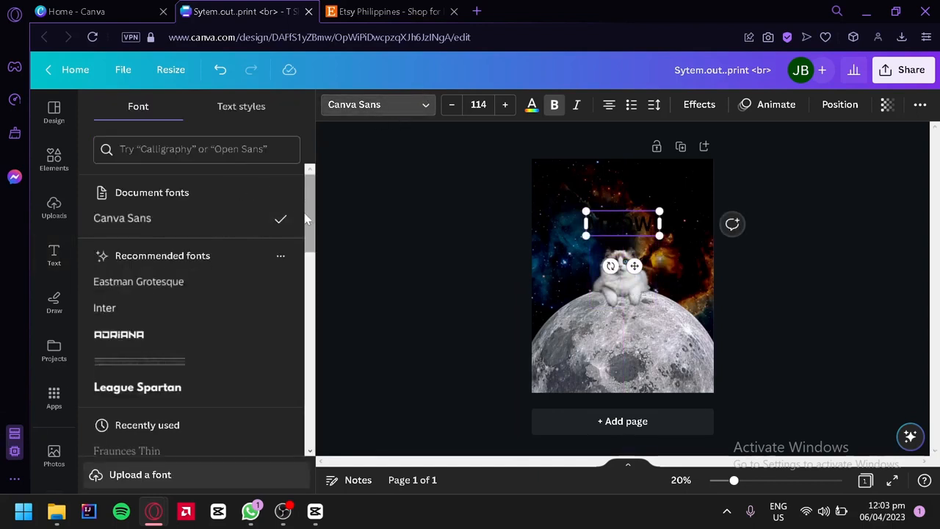
left_click_drag(306, 218, 291, 400)
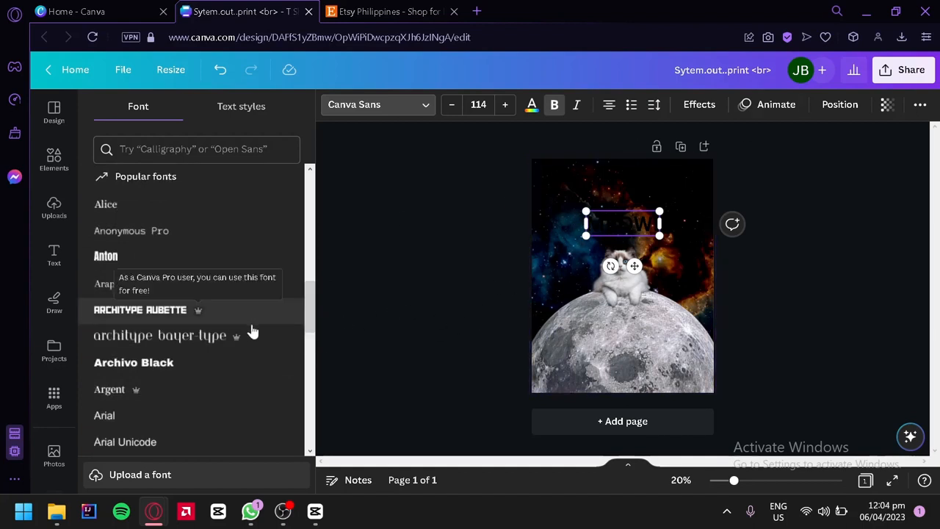
scroll(260, 325, "down", 5)
scroll(280, 272, "down", 10)
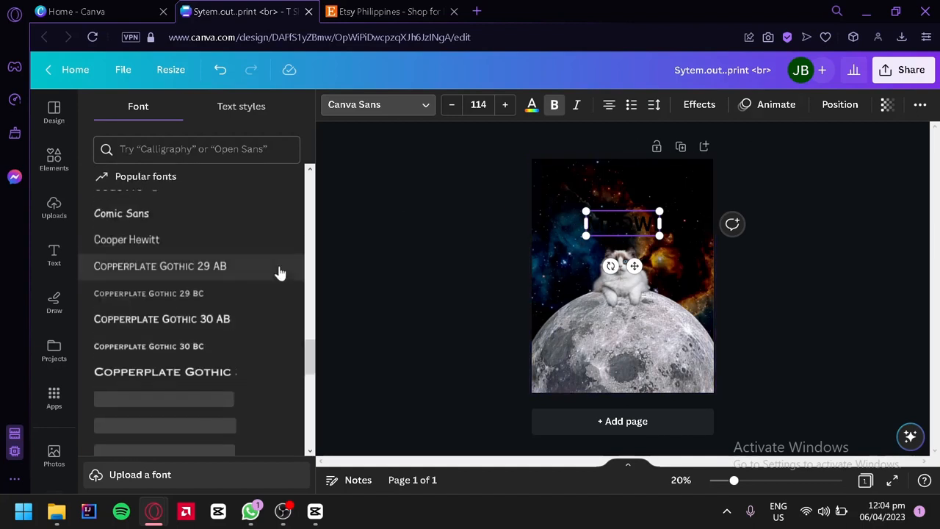
scroll(279, 273, "down", 6)
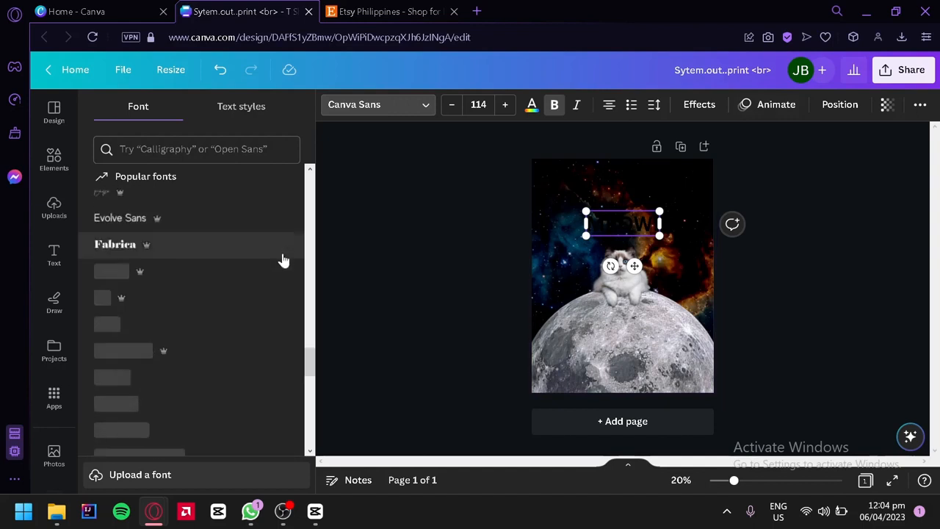
left_click(280, 246)
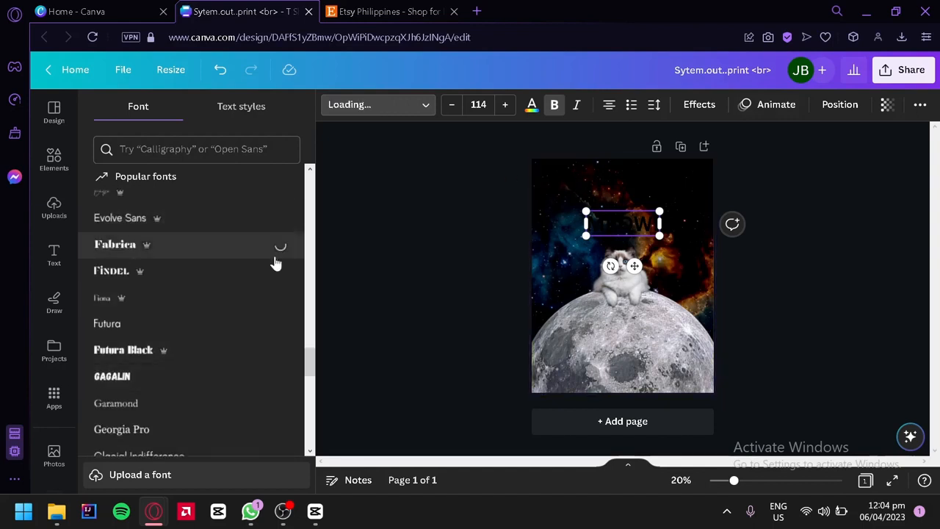
scroll(165, 343, "down", 5)
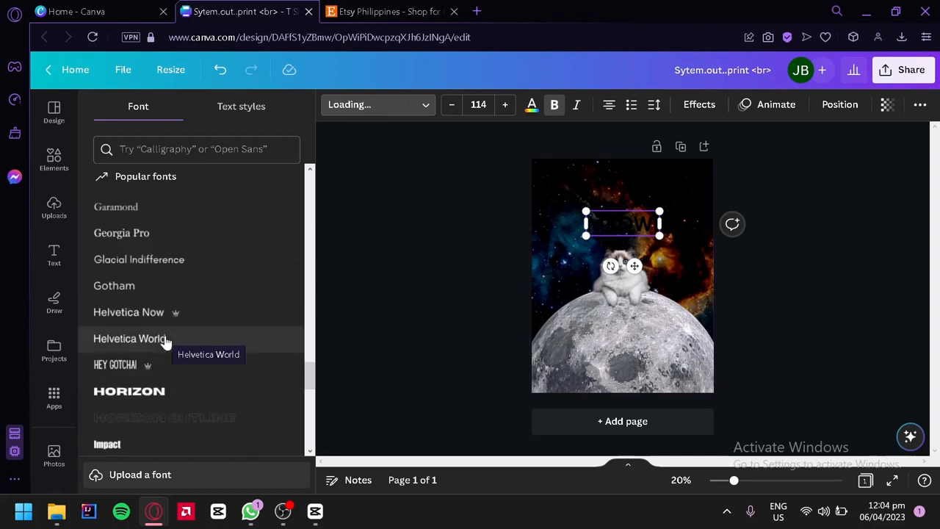
scroll(140, 439, "up", 5)
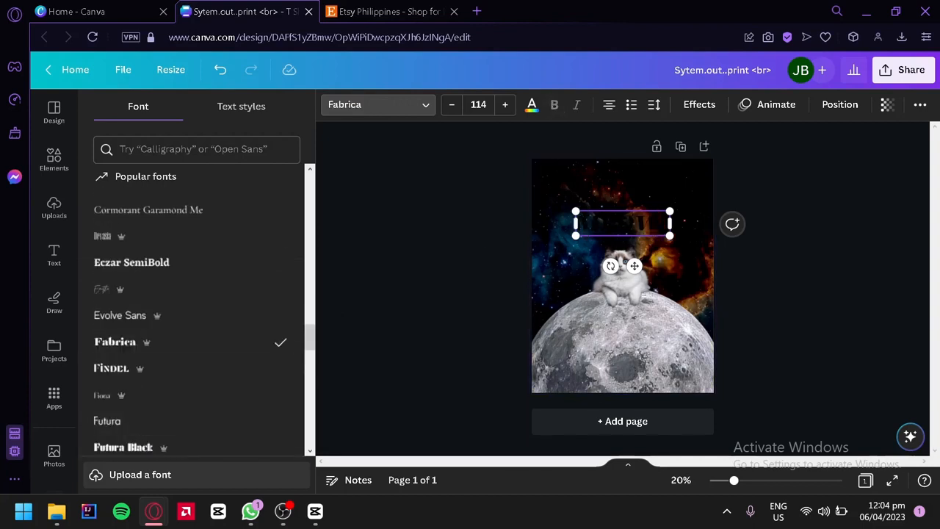
Step: Color the "MEOW!" heading with the lightest gray from the cat's photo colors
left_click(531, 105)
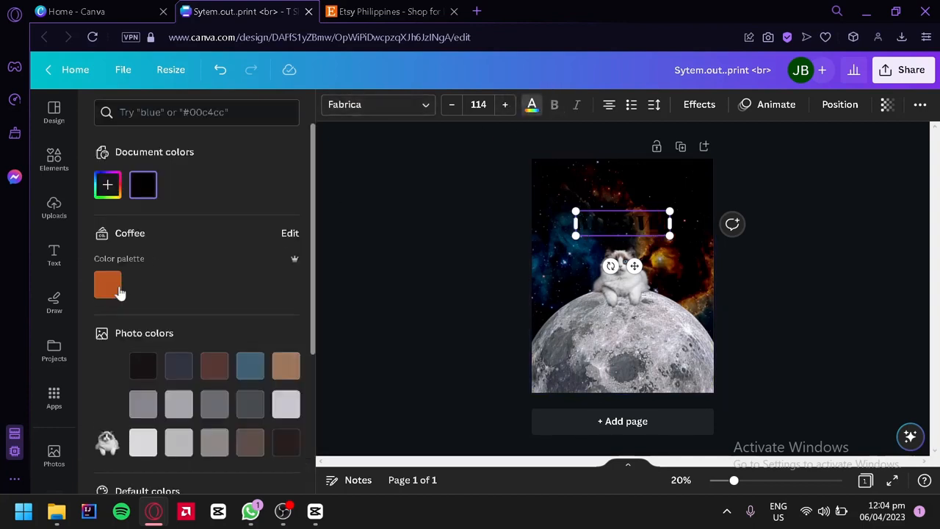
scroll(190, 286, "down", 3)
left_click(151, 263)
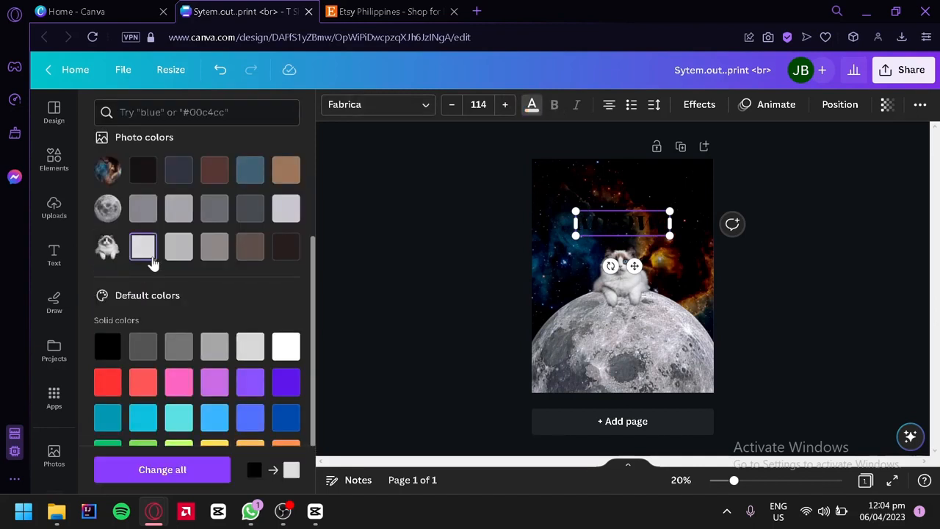
left_click(633, 154)
Step: Enlarge the "MEOW!" heading to font size 179 and center it horizontally near the page's upper edge
left_click(598, 203)
left_click_drag(599, 203, 598, 198)
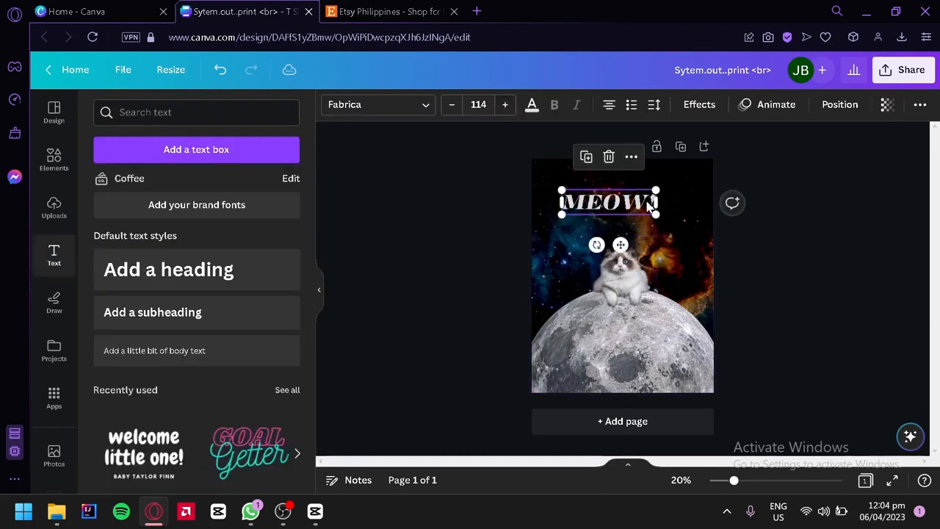
mouse_move(655, 214)
left_mouse_down()
mouse_move(708, 267)
mouse_move(651, 214)
mouse_move(654, 198)
mouse_move(645, 215)
mouse_move(650, 201)
left_mouse_up()
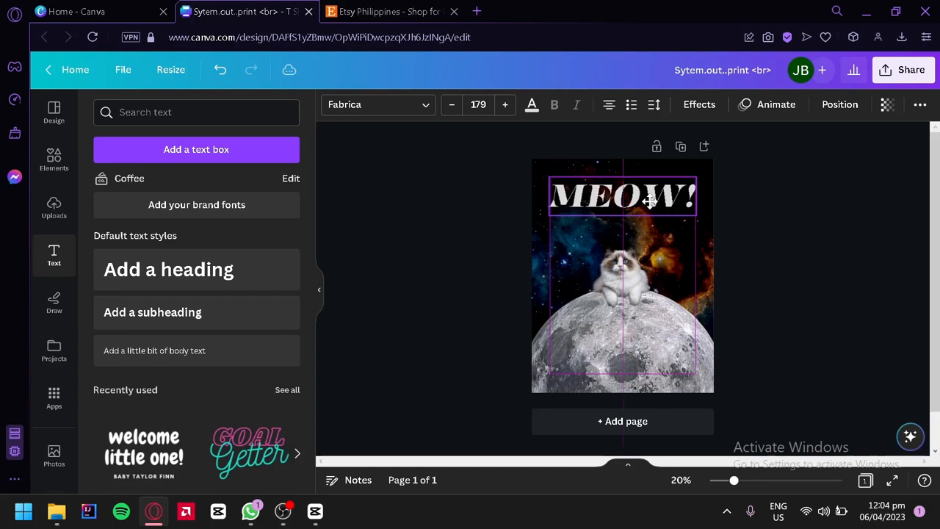
left_click(649, 200)
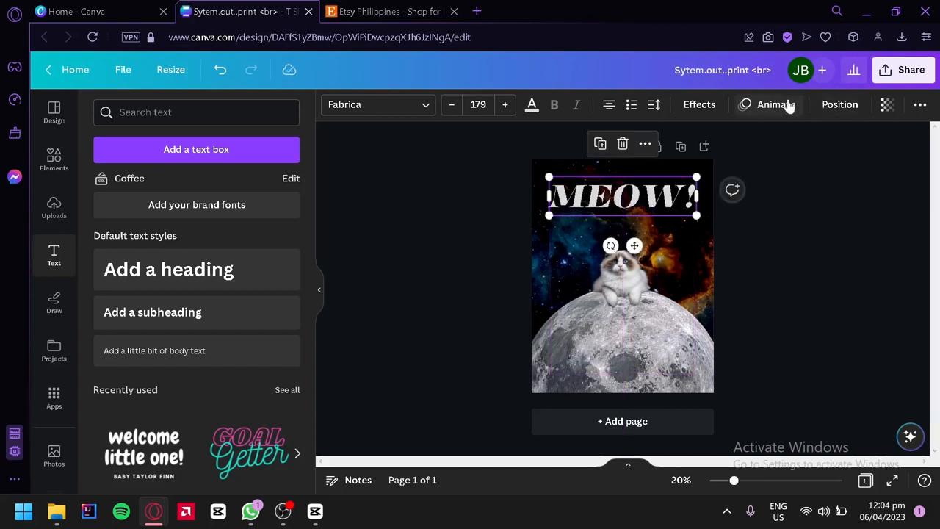
Step: Apply the Curve shape to the "MEOW!" heading with a gentler arc, and move it down to just above the cat
left_click(702, 105)
scroll(242, 357, "down", 3)
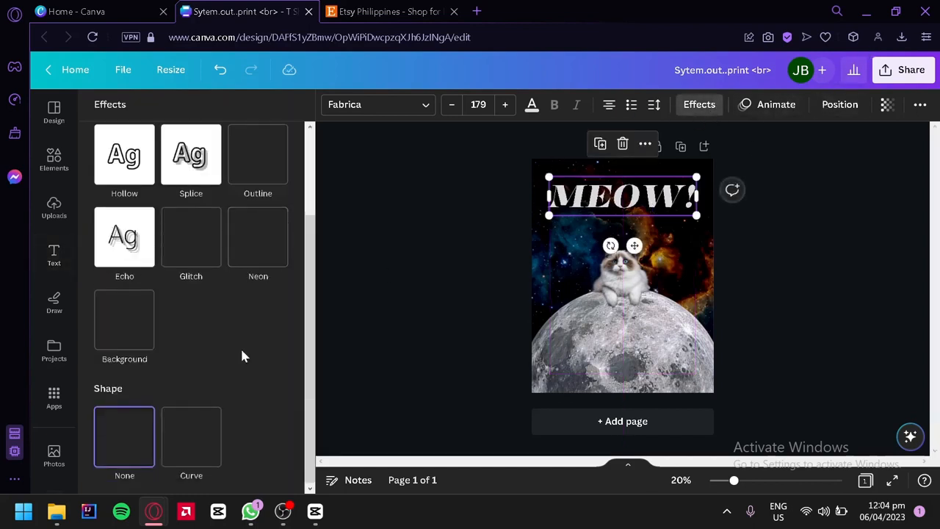
left_click(207, 432)
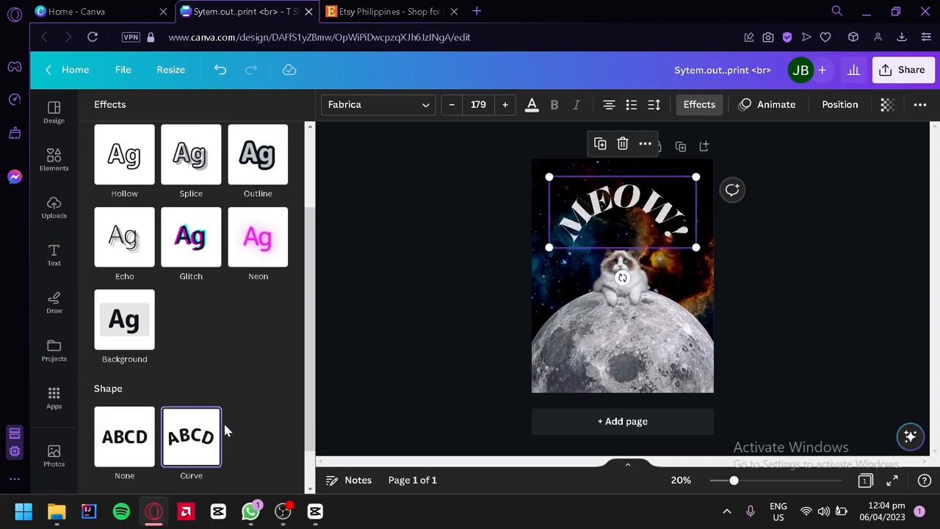
left_click_drag(290, 477, 243, 489)
left_click_drag(603, 205, 602, 234)
left_click(458, 266)
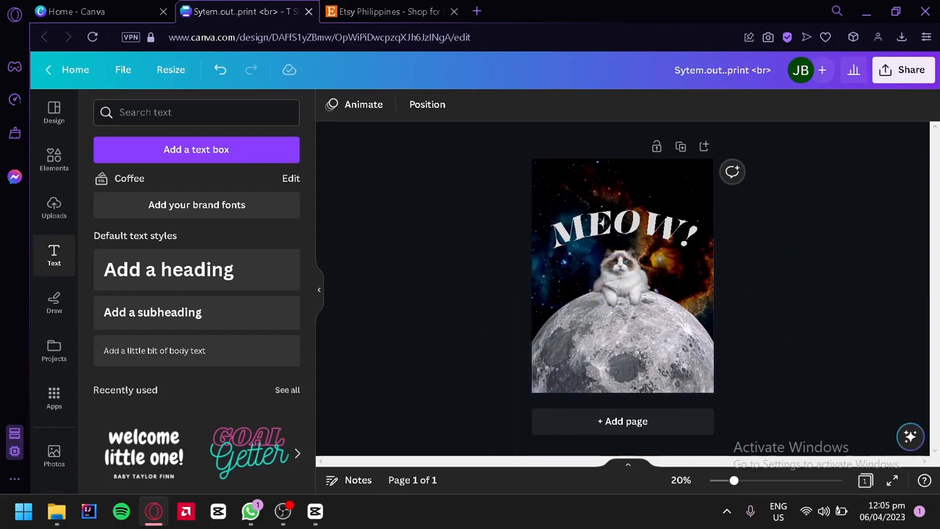
Step: Download the design as a PNG at size 1 (1,556 × 2,000 px)
left_click(915, 70)
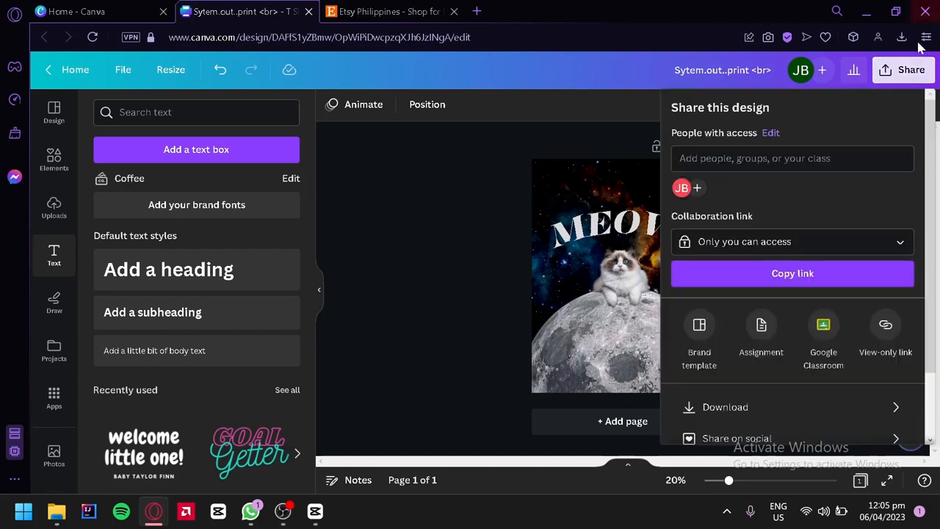
left_click(828, 405)
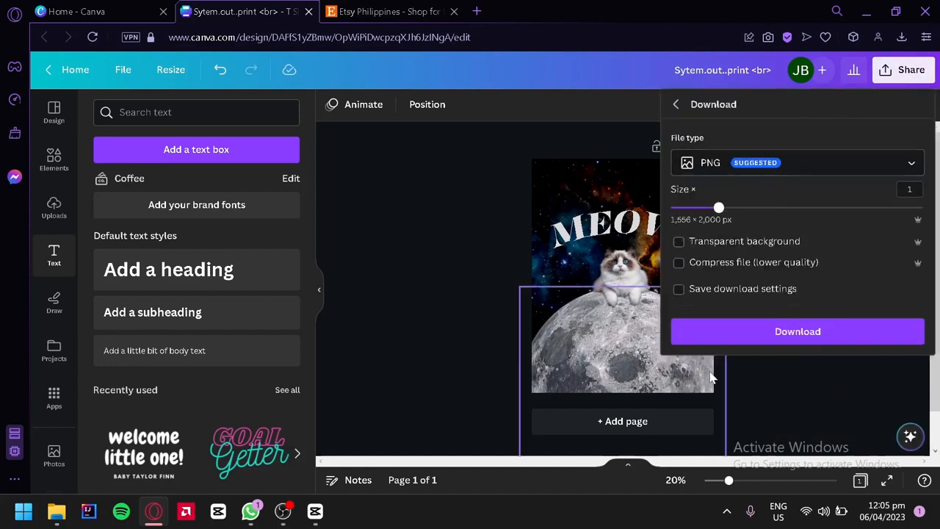
left_click(730, 340)
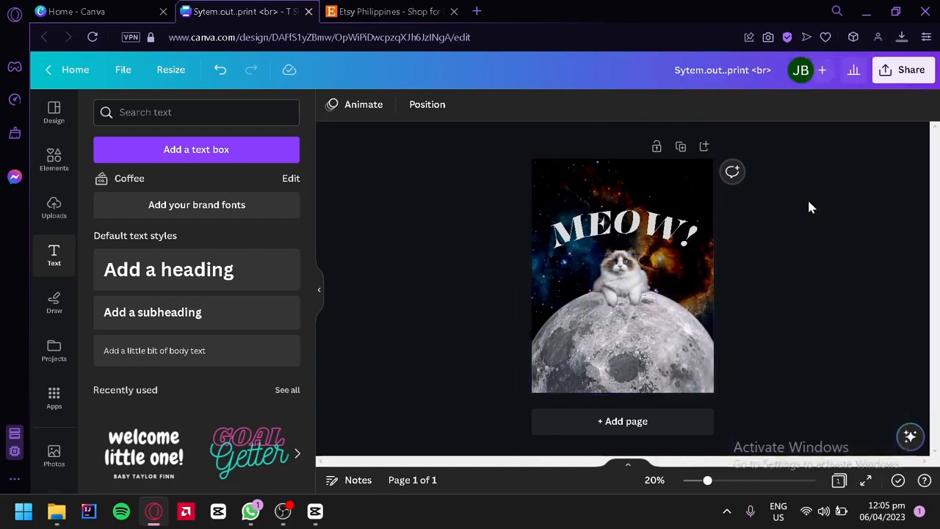
Step: Add a blank second page and upload the downloaded file "Sytem.out..print br.png" to the image uploads
left_click(630, 429)
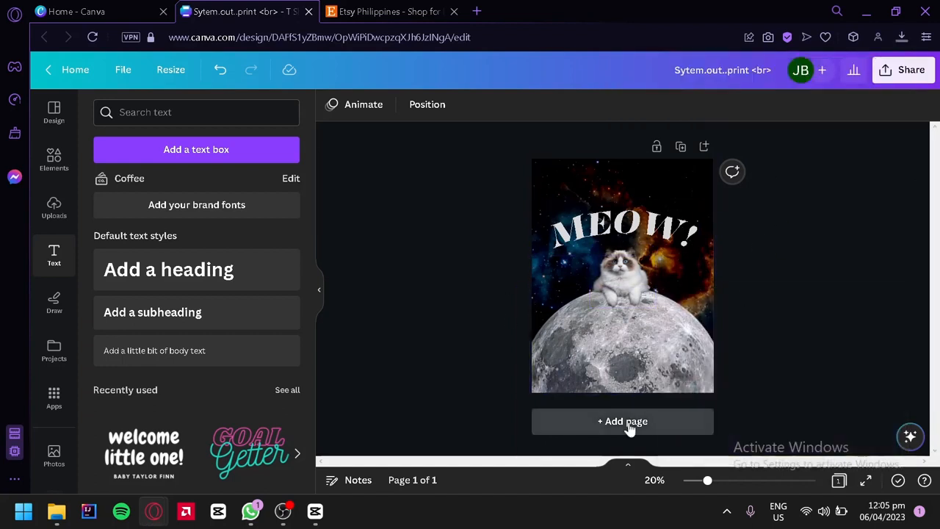
left_click(903, 39)
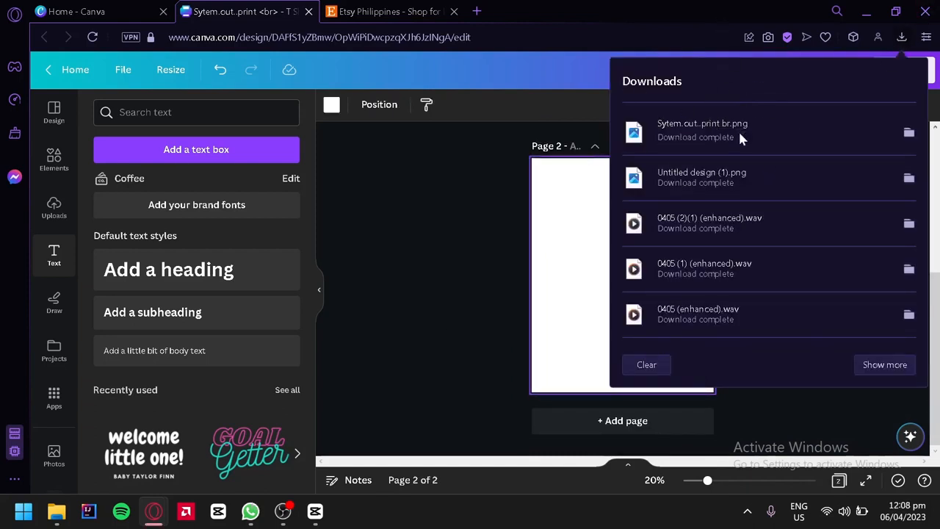
left_click_drag(746, 126, 211, 265)
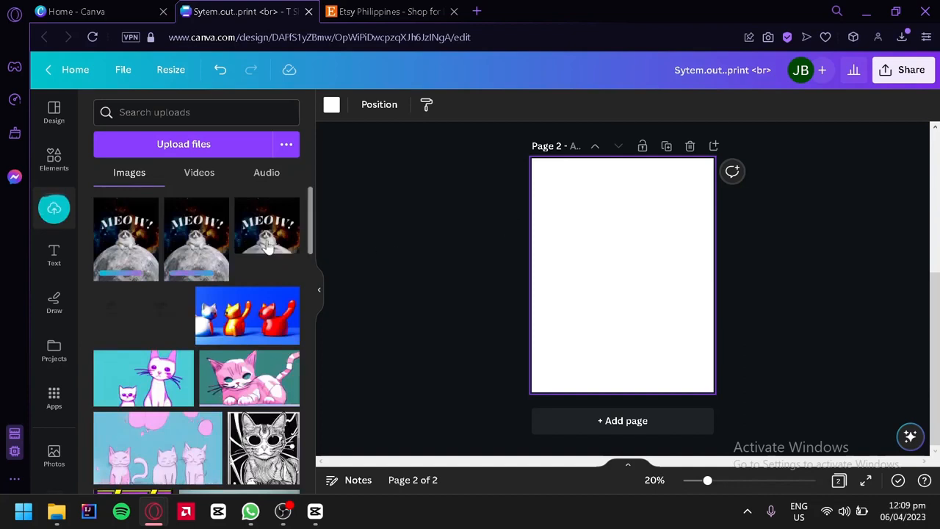
Step: Place the uploaded "MEOW!" cat image on page 2, roughly in the middle of the page
left_click_drag(285, 257, 596, 224)
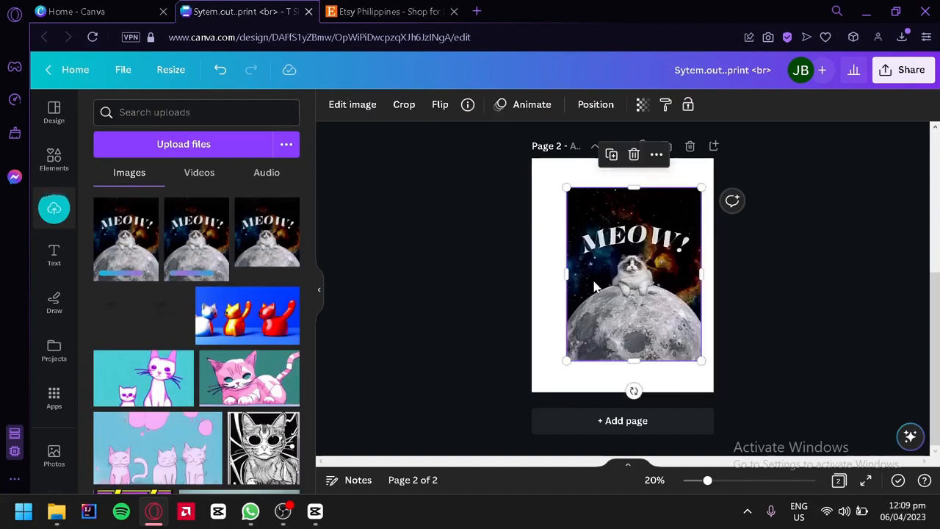
left_click_drag(597, 287, 591, 287)
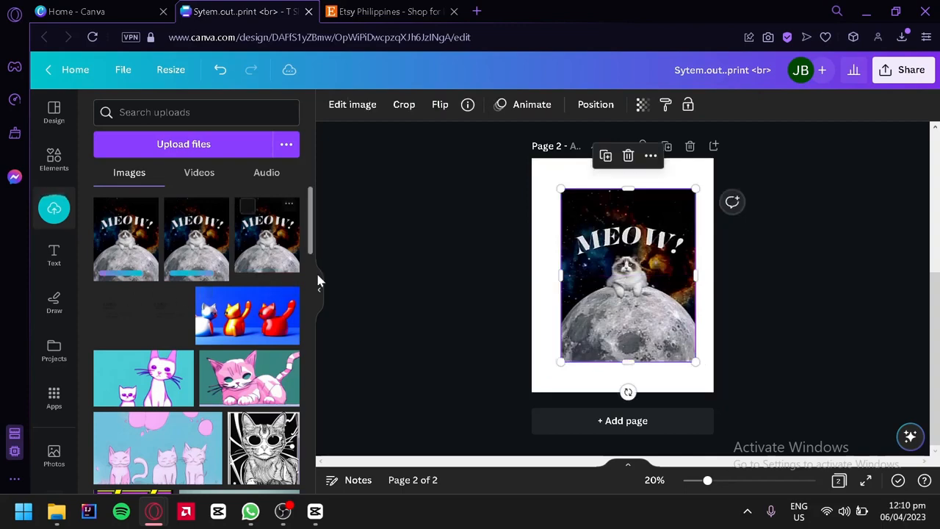
left_click(318, 292)
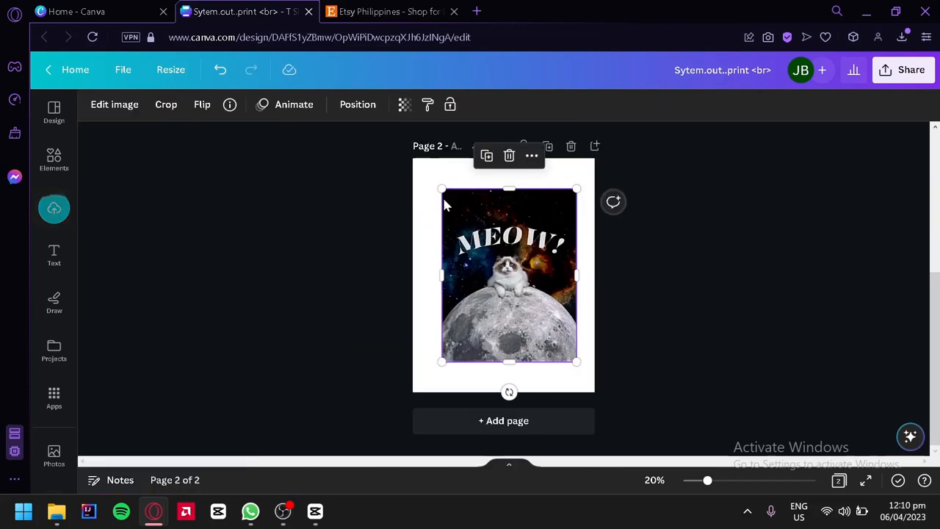
Step: Open the Smartmockups effect for the "MEOW!" image on page 2
left_click(115, 105)
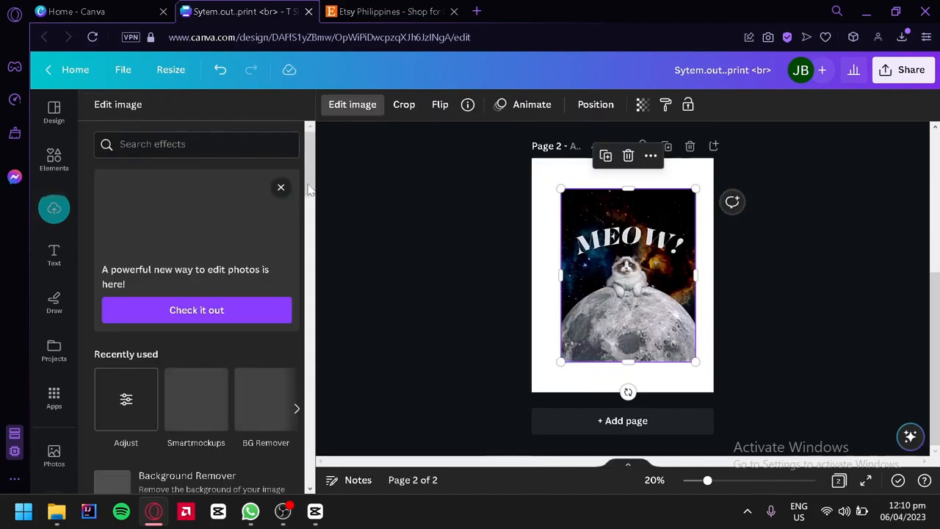
left_click_drag(310, 189, 311, 223)
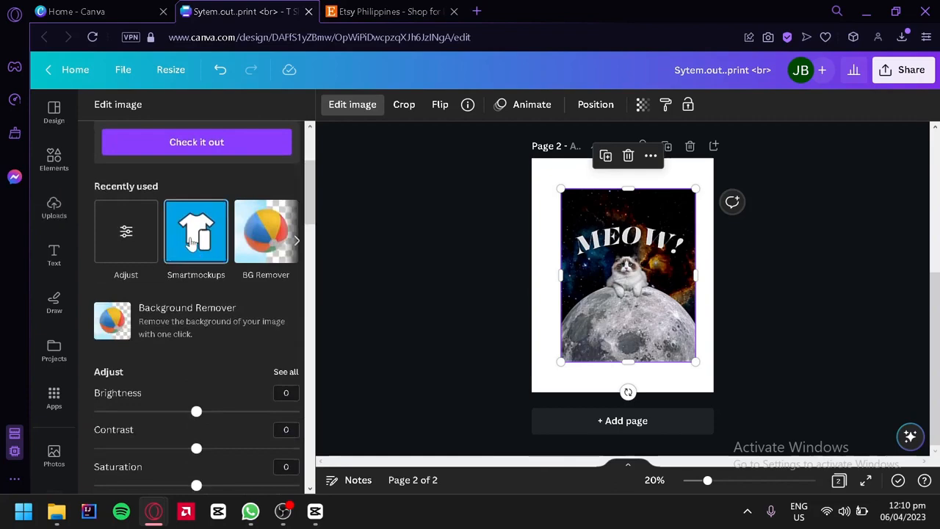
left_click(193, 243)
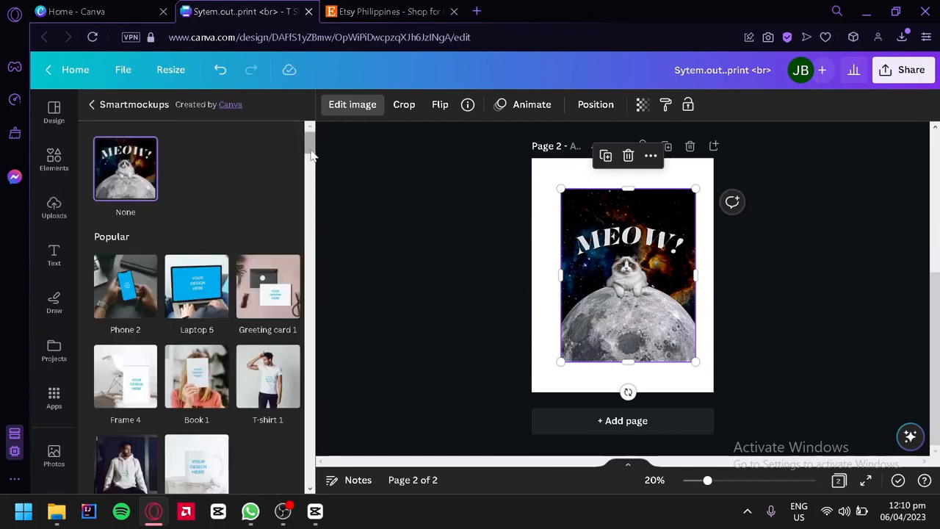
Step: Put the "MEOW!" image on the T-shirt 7 mockup from the Clothing category
left_click_drag(311, 151, 309, 175)
scroll(281, 245, "up", 4)
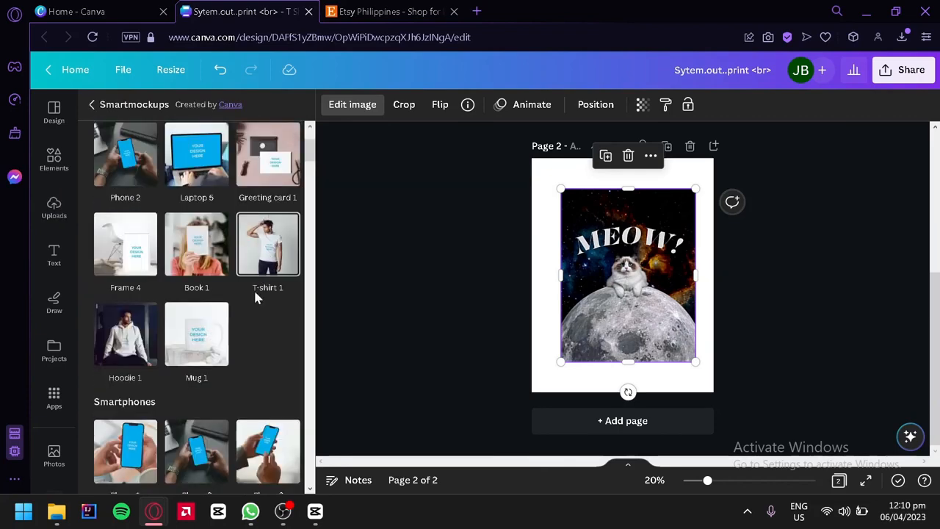
scroll(256, 297, "up", 2)
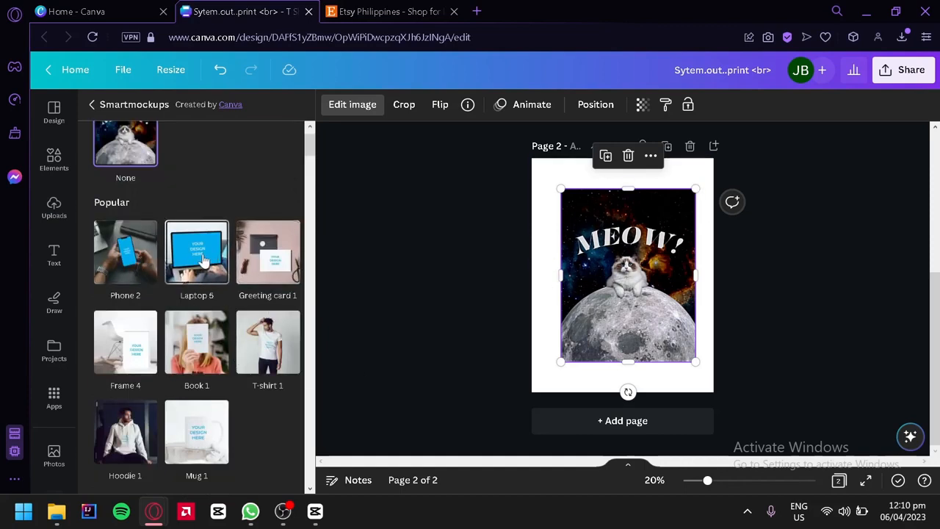
scroll(196, 298, "down", 6)
scroll(197, 298, "down", 15)
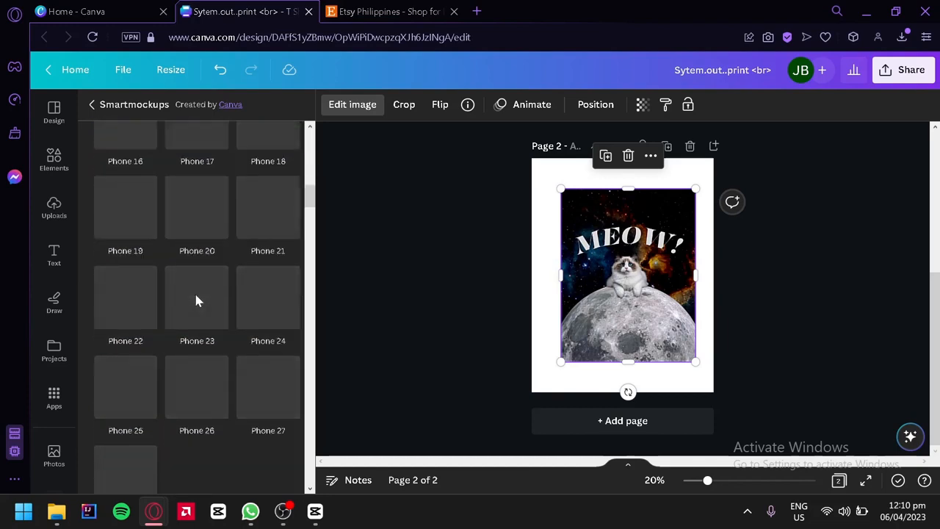
scroll(195, 303, "down", 1)
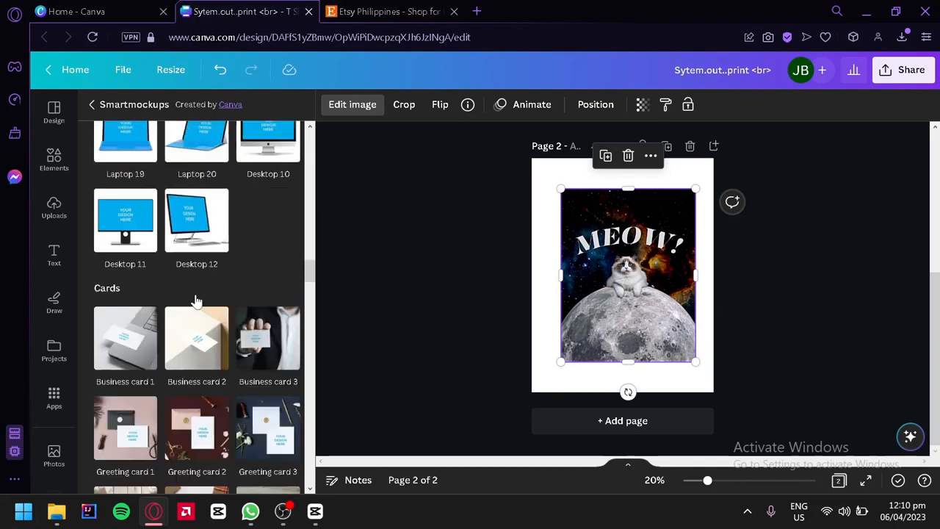
scroll(153, 287, "down", 12)
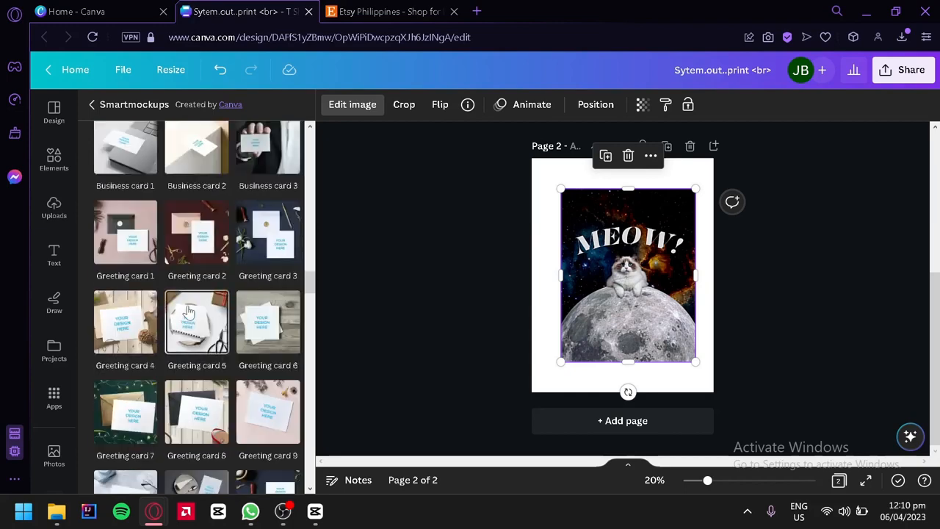
scroll(213, 242, "up", 2)
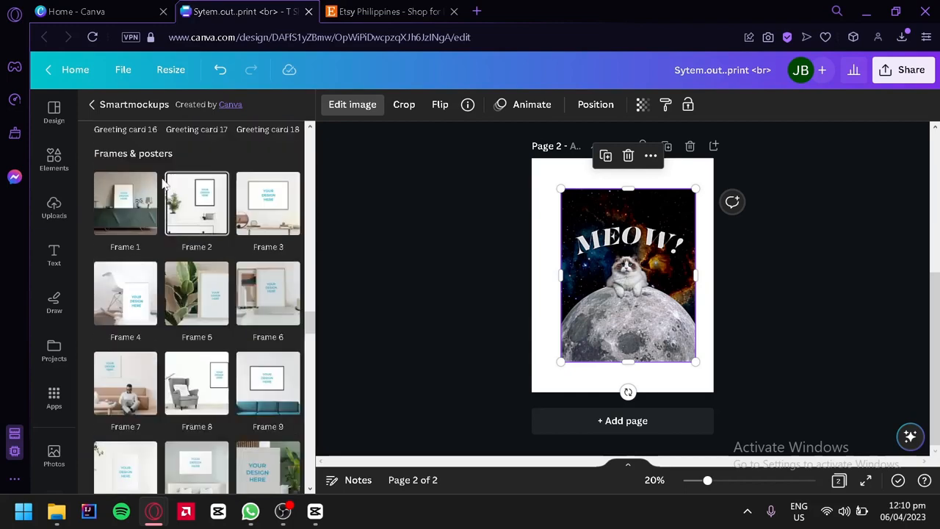
scroll(227, 205, "down", 5)
scroll(220, 258, "down", 5)
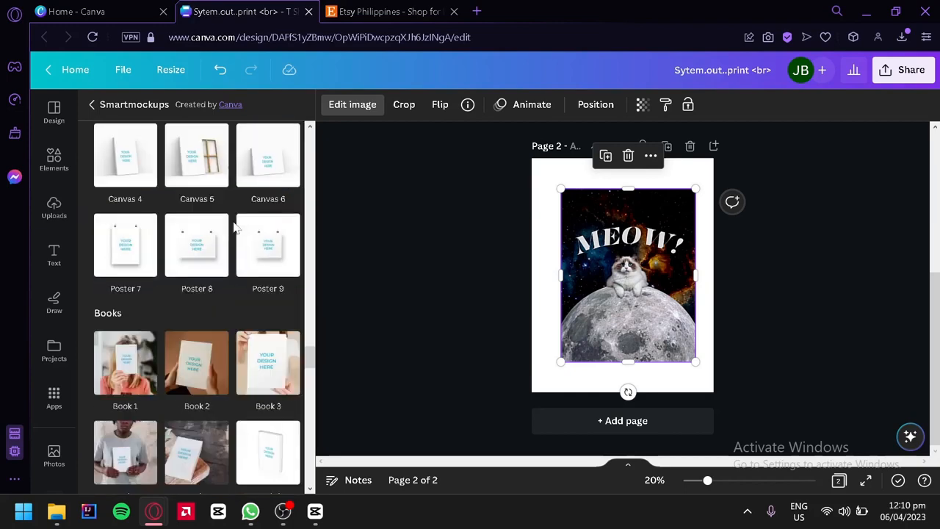
scroll(202, 327, "down", 4)
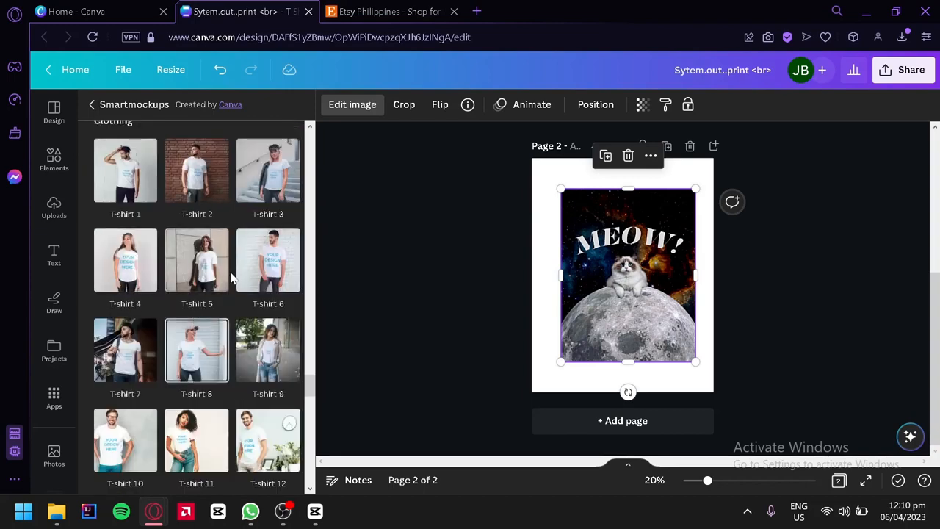
scroll(211, 328, "down", 2)
scroll(211, 328, "down", 5)
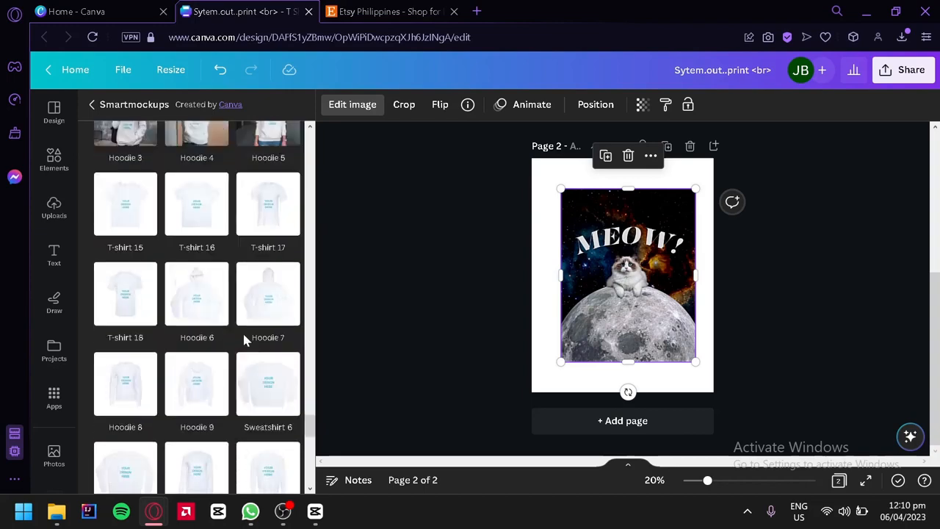
scroll(262, 299, "up", 5)
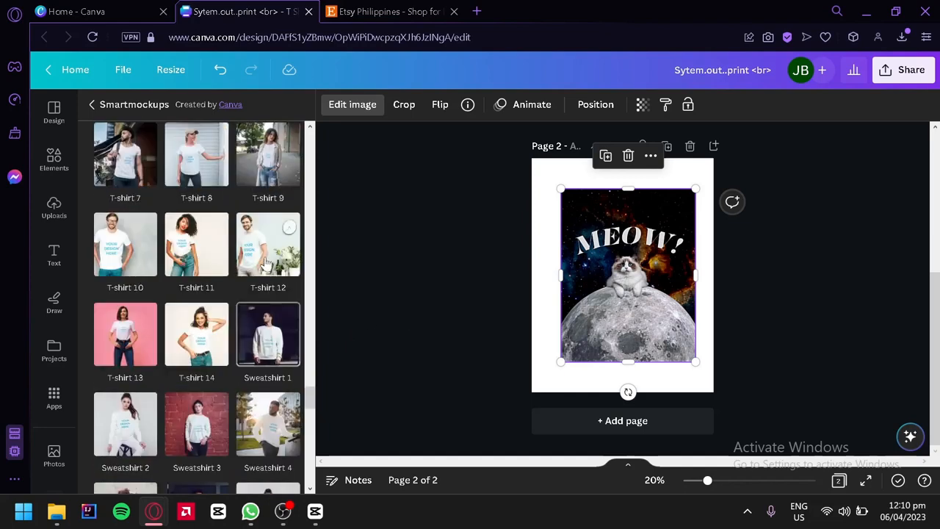
scroll(183, 253, "up", 1)
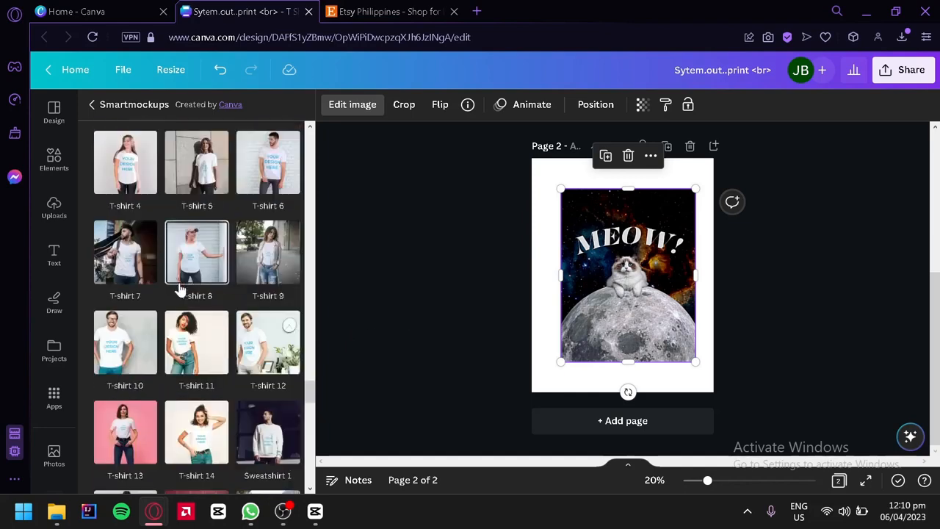
left_click(140, 253)
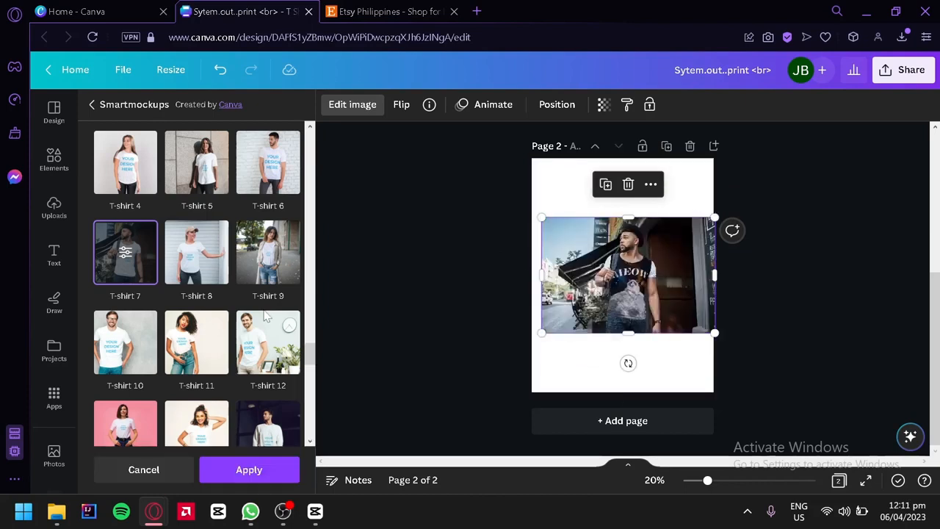
Step: Enlarge the T-shirt mockup image well beyond the page's width and center it over page 2
left_click_drag(542, 335, 434, 399)
left_click_drag(639, 266, 676, 220)
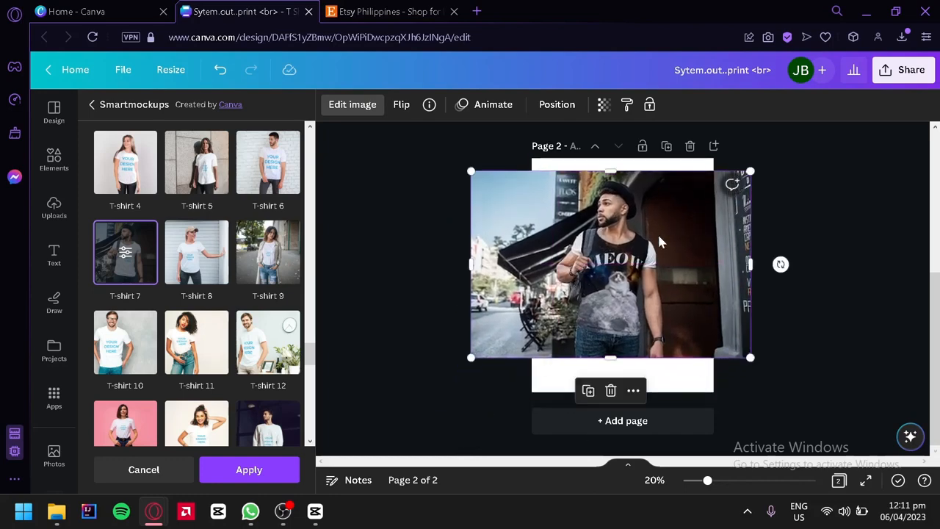
left_click_drag(752, 172, 887, 82)
left_click_drag(717, 258, 604, 297)
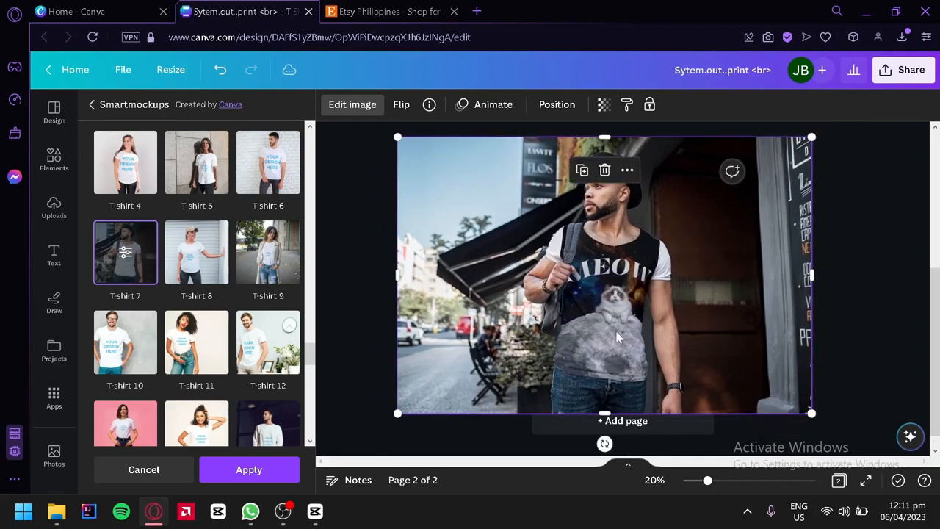
Step: Replace the T-shirt mockup on page 2 with the Hoodie 1 mockup
scroll(630, 277, "up", 3)
scroll(588, 352, "down", 3)
scroll(266, 295, "down", 5)
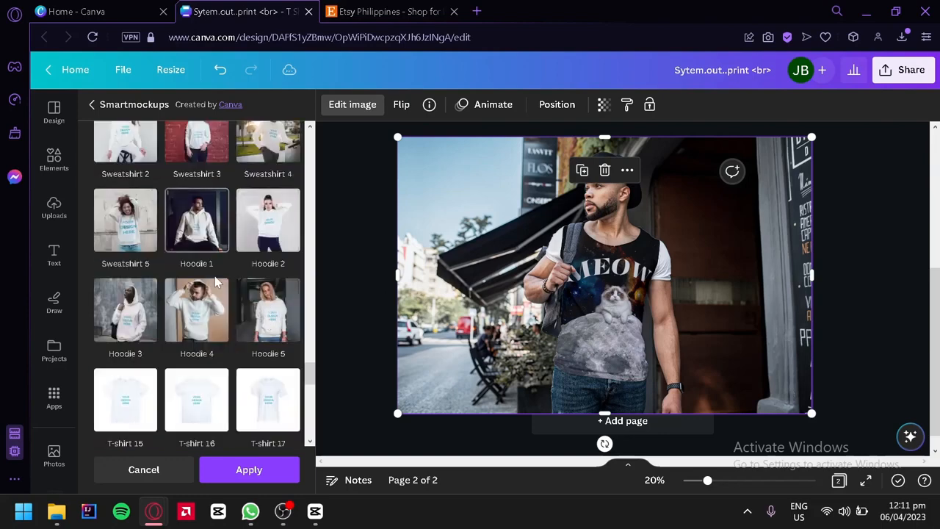
scroll(200, 294, "up", 1)
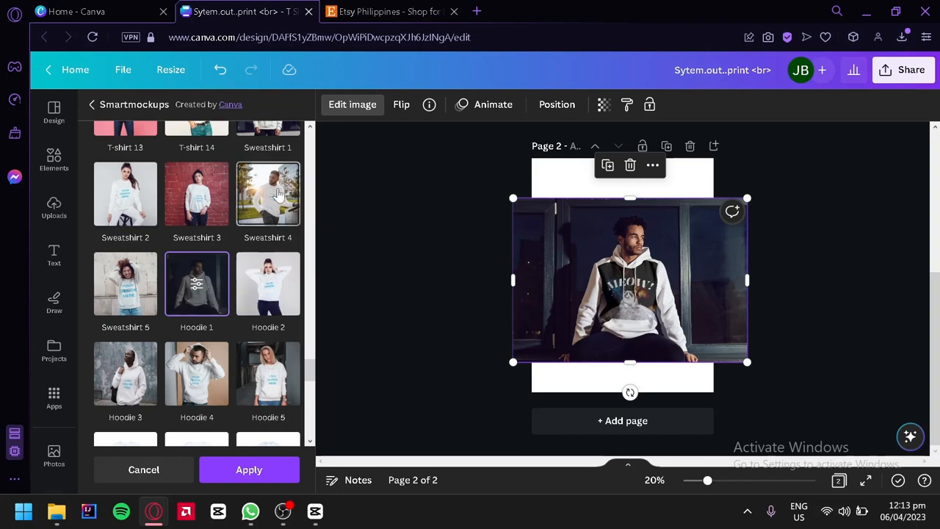
Step: Browse the other Smartmockups categories, from frames and posters to mugs and enamel mugs
left_click(315, 219)
left_click(314, 222)
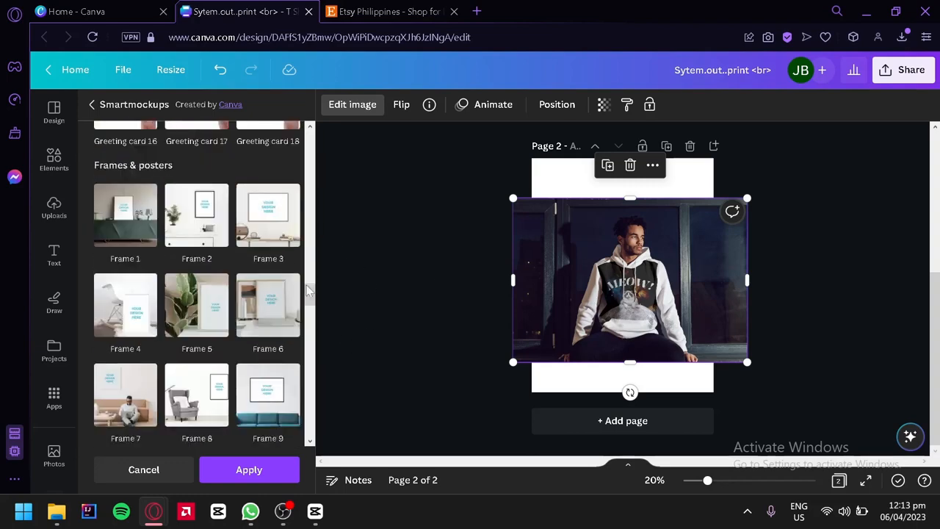
left_click_drag(310, 291, 321, 417)
scroll(247, 310, "down", 4)
scroll(235, 290, "up", 4)
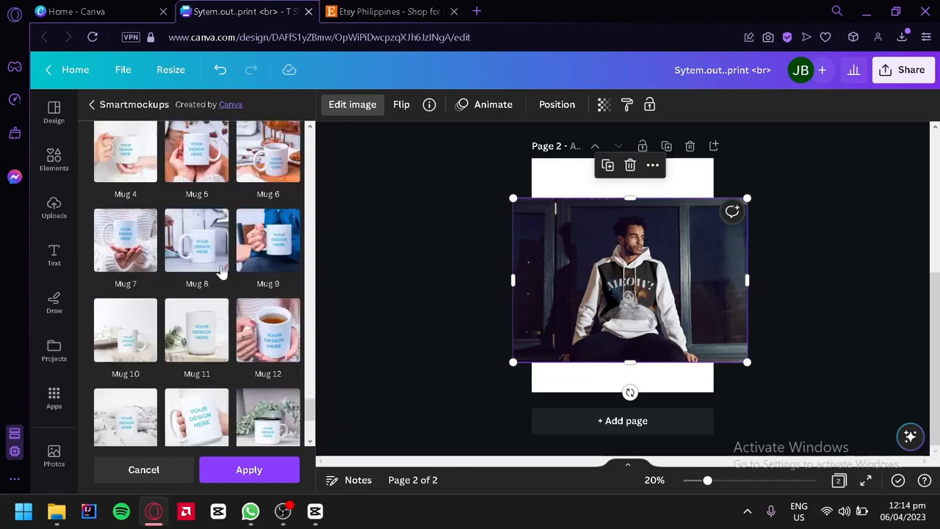
scroll(266, 263, "down", 4)
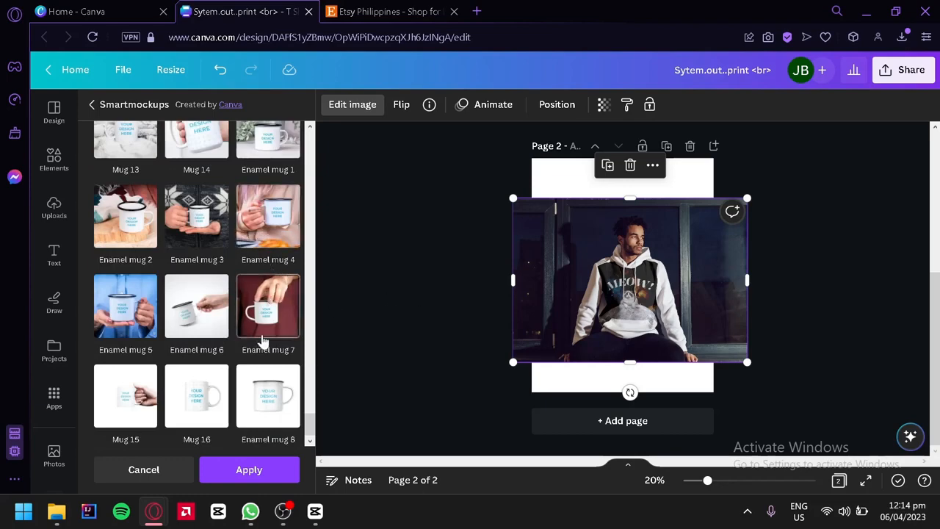
scroll(478, 286, "up", 4)
scroll(601, 301, "down", 4)
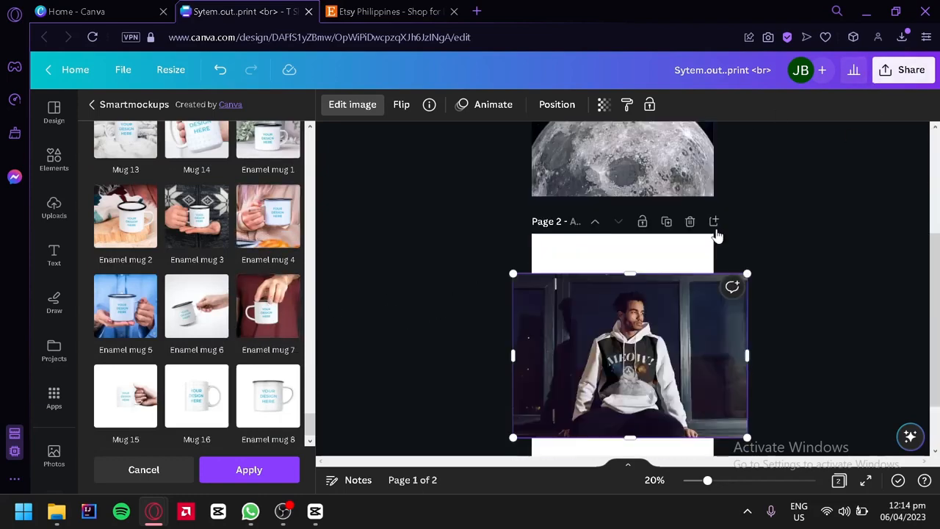
Step: View the Etsy home page, and return to the Canva design to look over the artwork on page 1
left_click(413, 11)
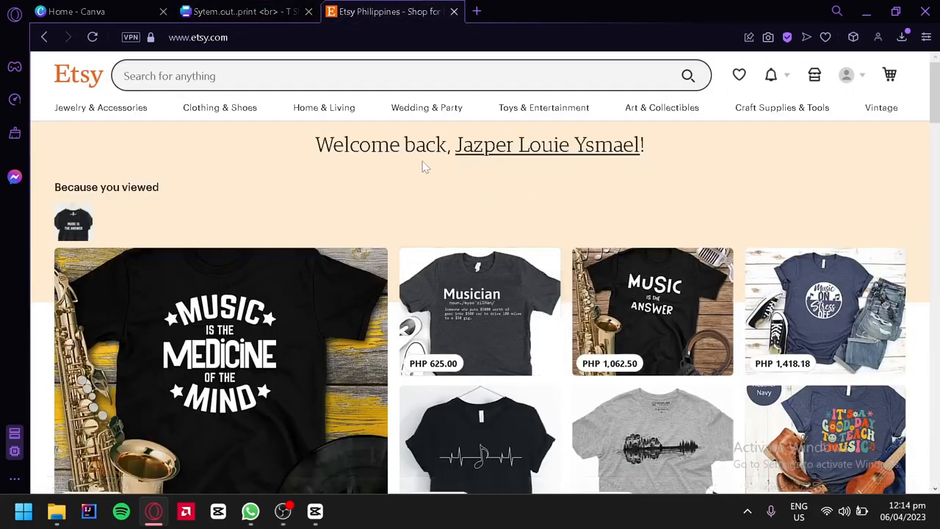
left_click(242, 11)
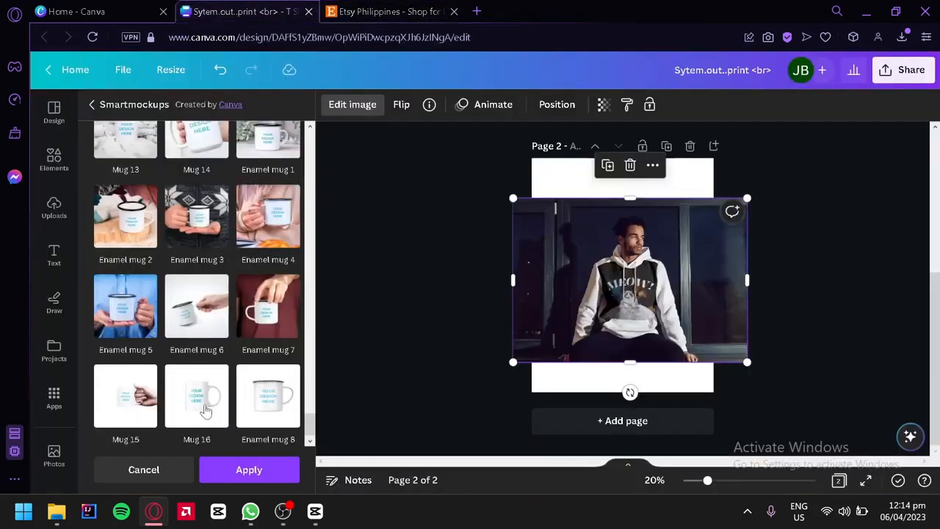
scroll(418, 293, "up", 4)
scroll(425, 290, "down", 4)
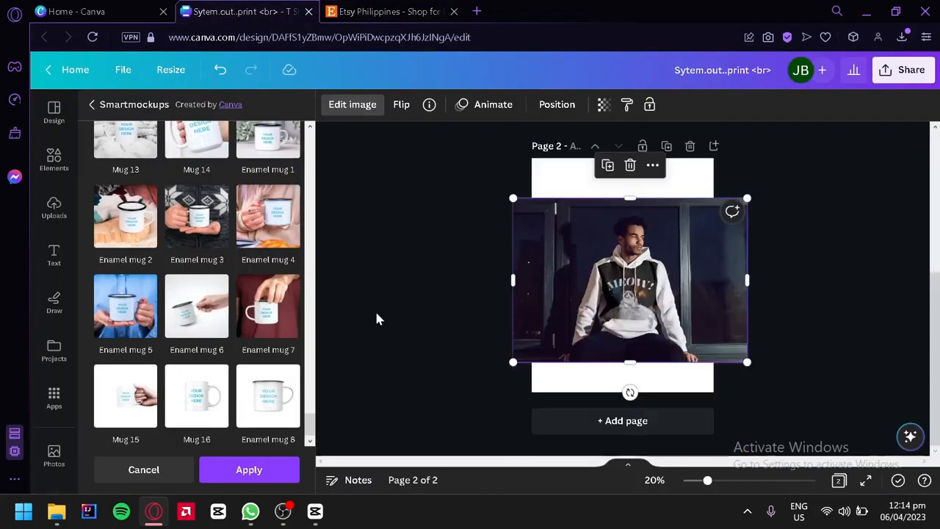
scroll(378, 316, "up", 4)
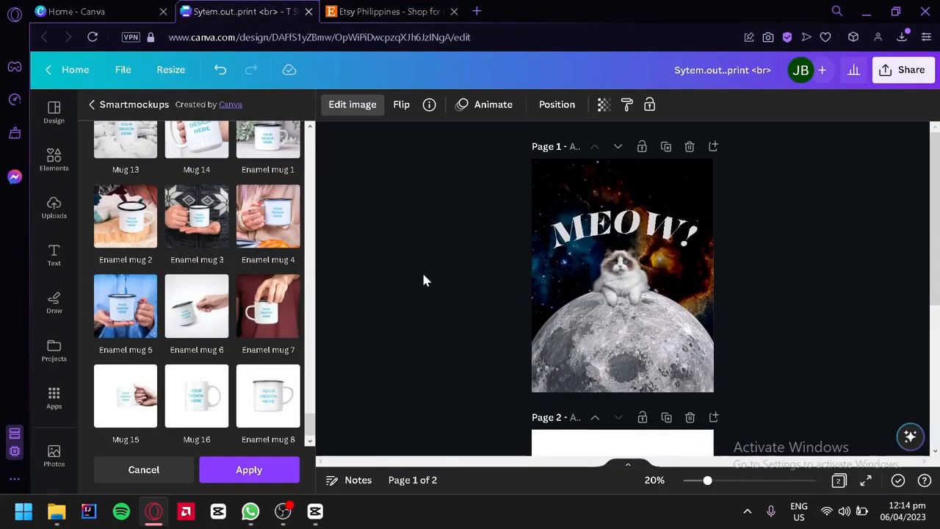